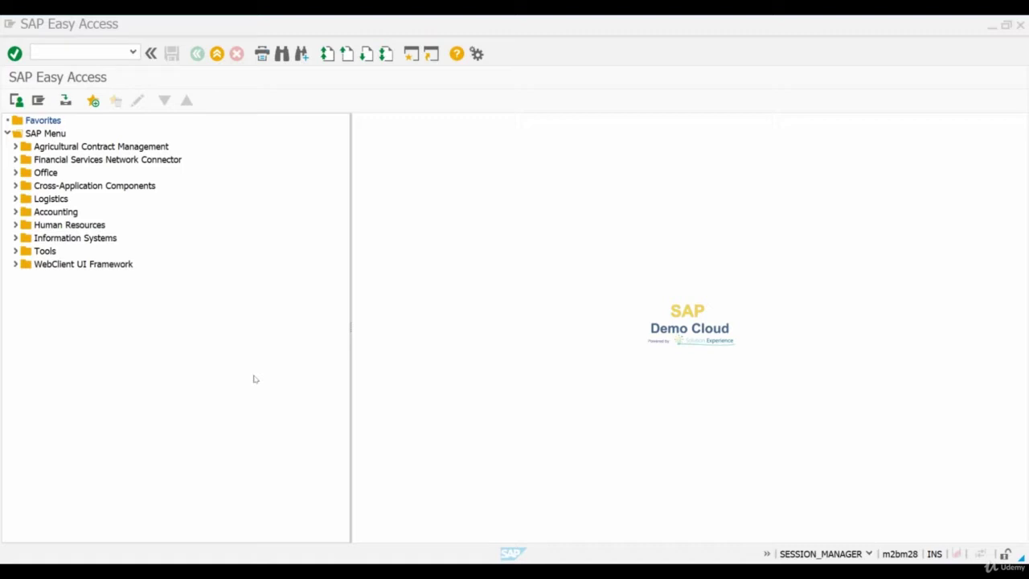
Step: Start transaction SPRO and display the SAP Reference IMG
left_click(85, 52)
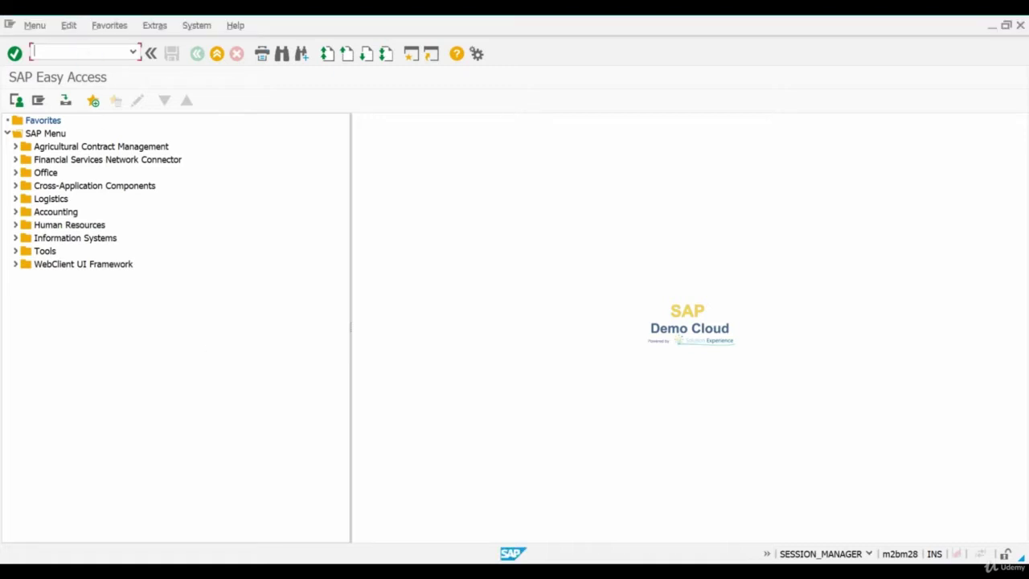
type("spro")
key("Return")
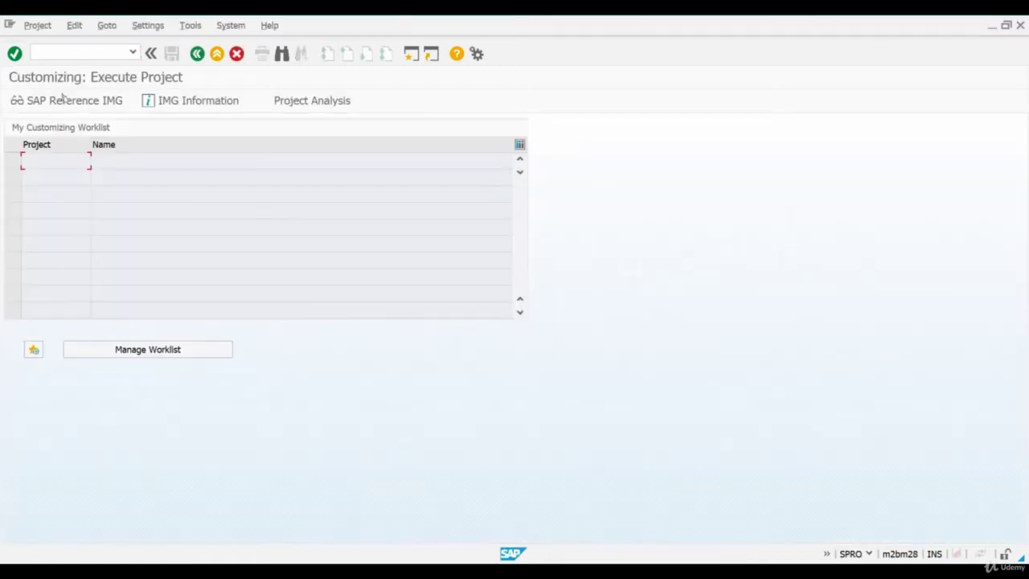
left_click(70, 103)
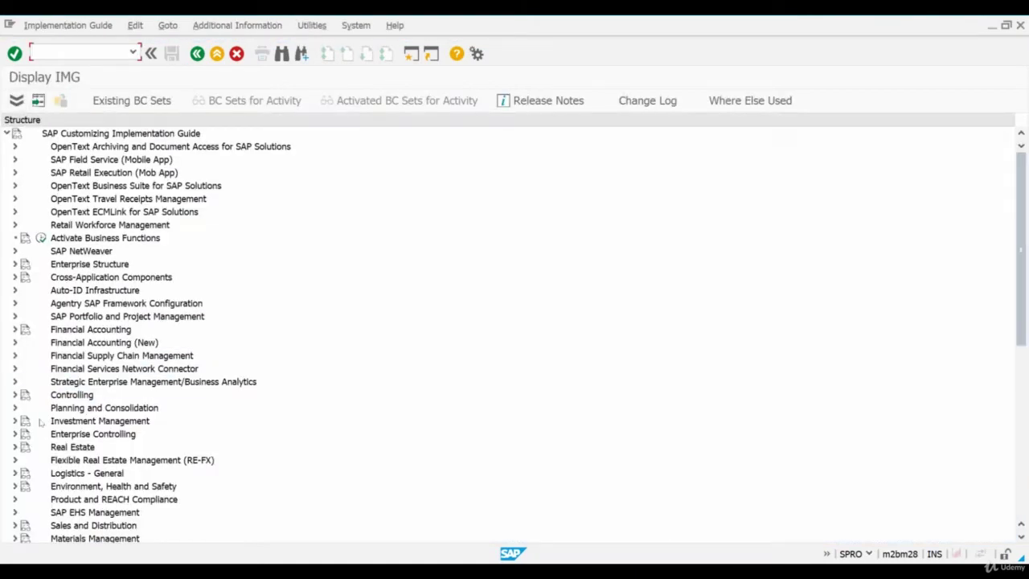
Step: Open Maintain Currency and Valuation Profile in the basic settings for Multiple Valuation Approaches/Transfer Prices, within Controlling's General Controlling
left_click(14, 395)
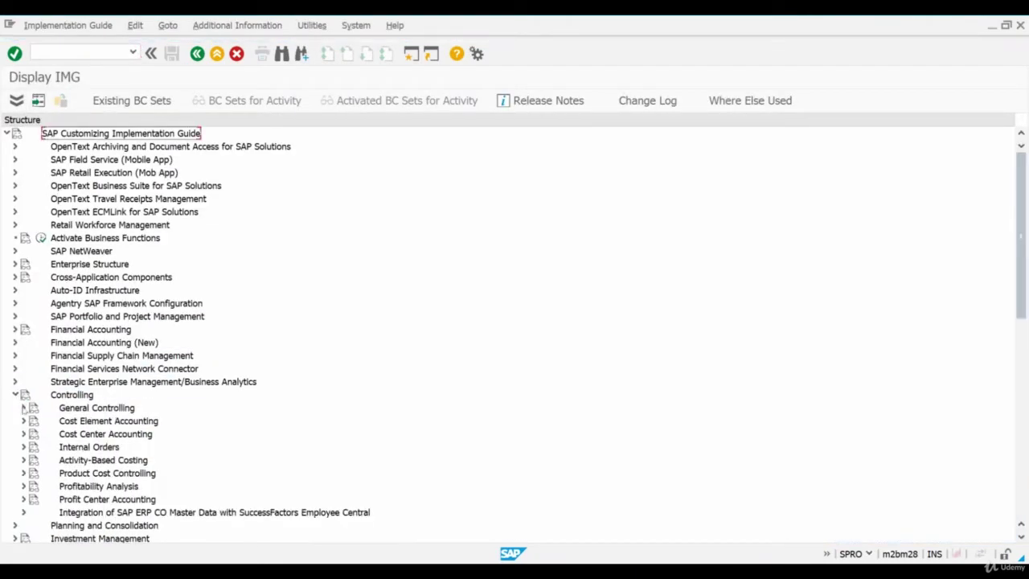
left_click(23, 408)
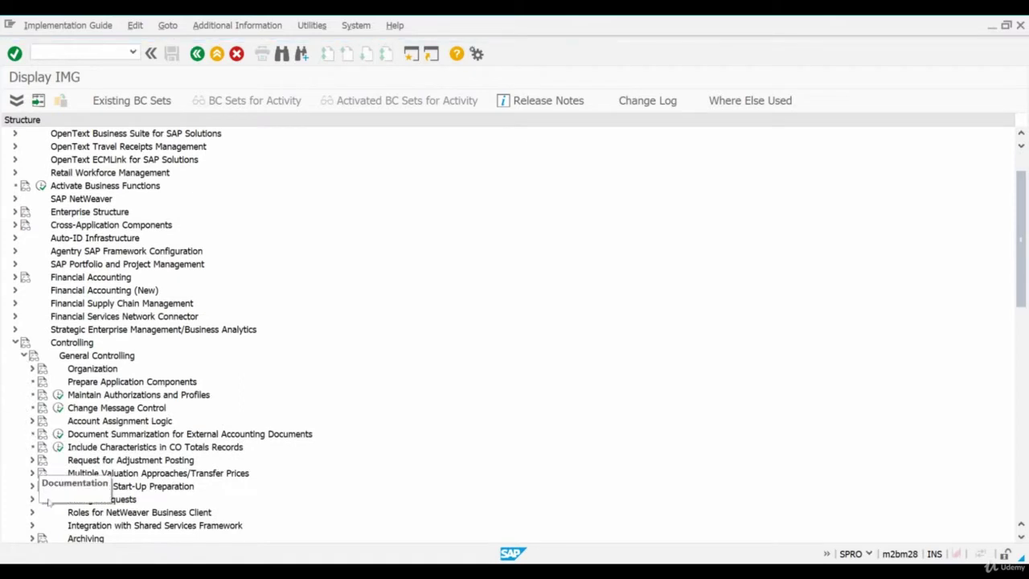
left_click(32, 474)
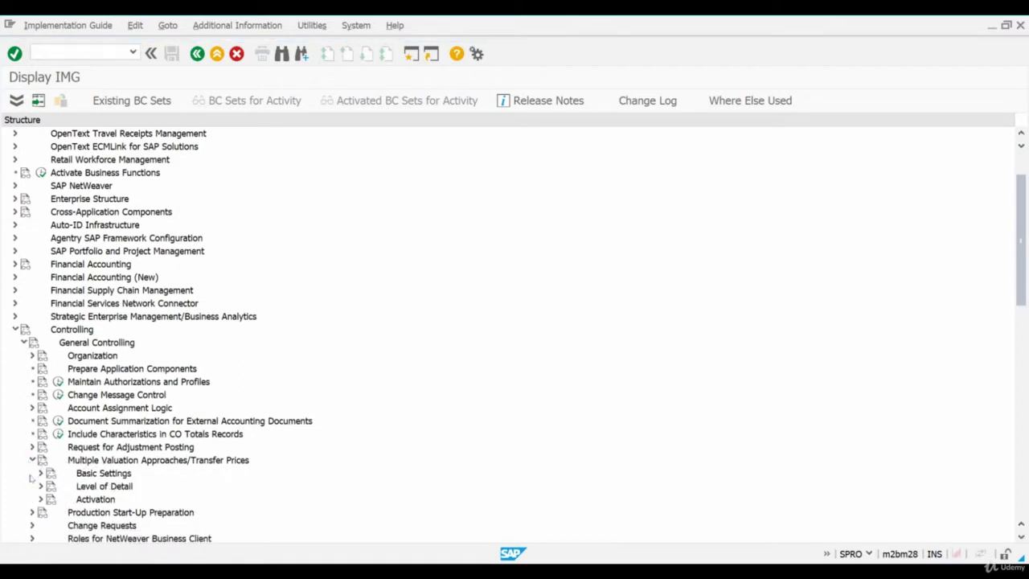
left_click(40, 472)
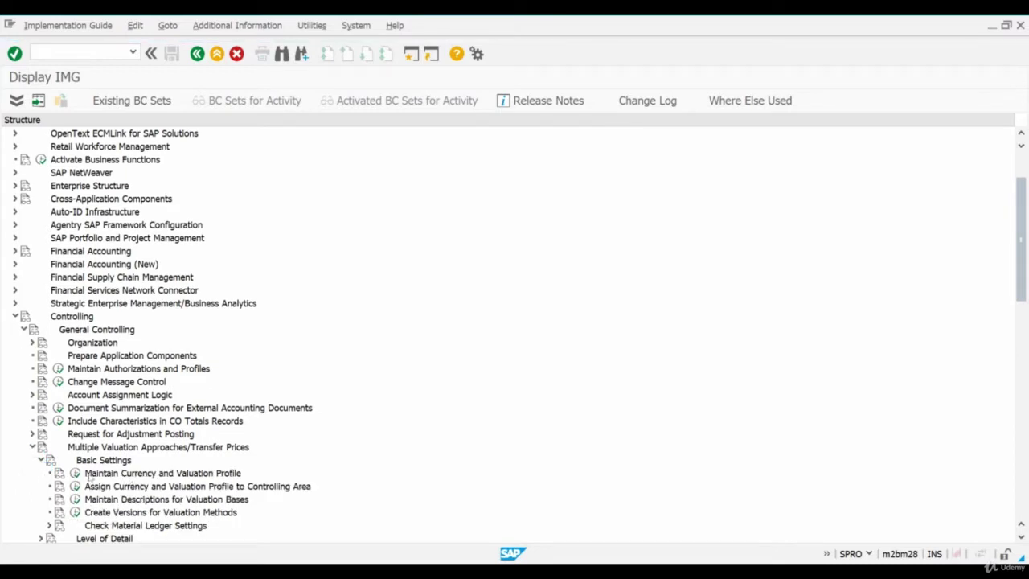
left_click(75, 475)
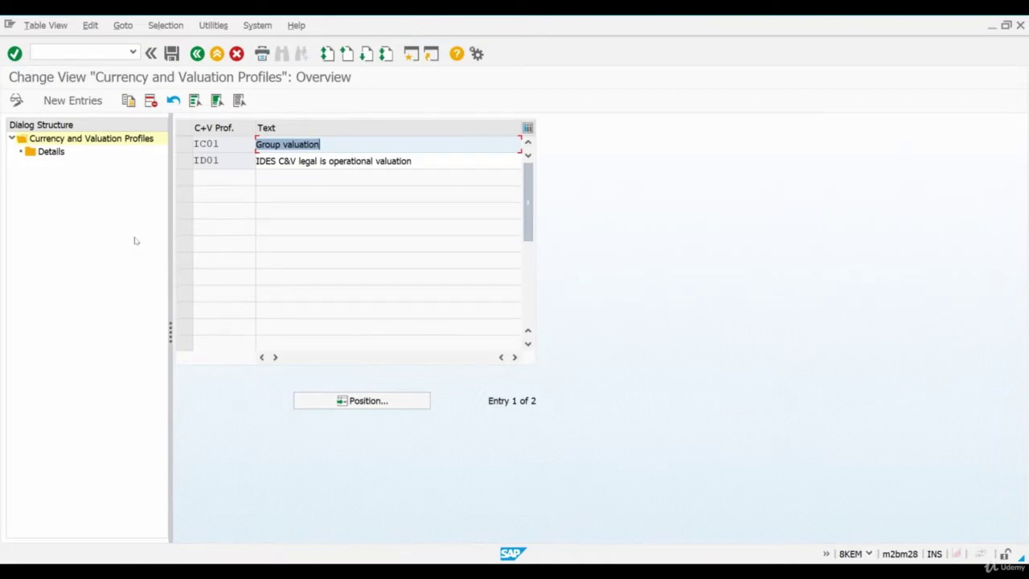
Step: Open the details of currency and valuation profile ID01 and look up the possible currency types for entry 0
left_click(185, 161)
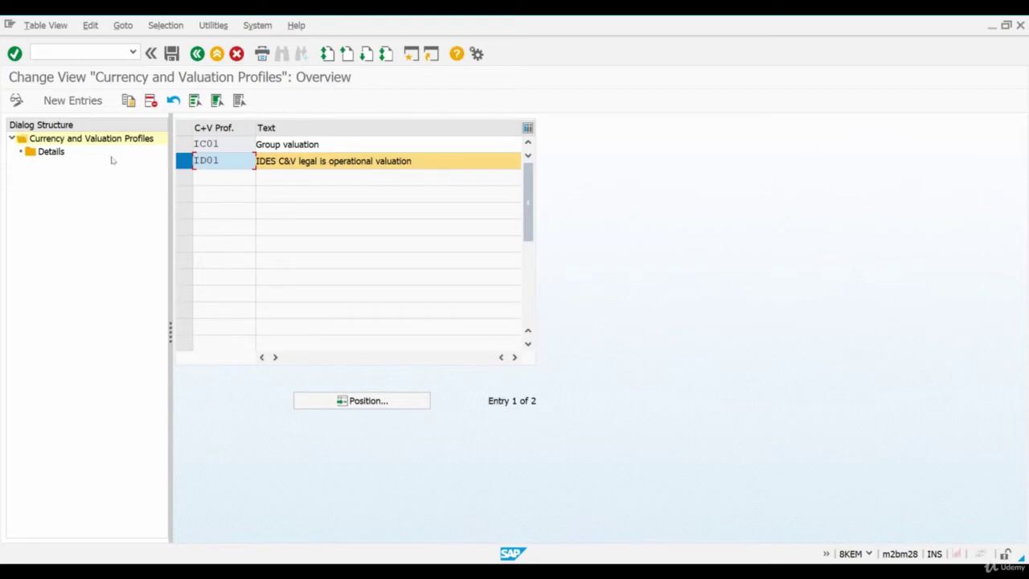
double_click(61, 153)
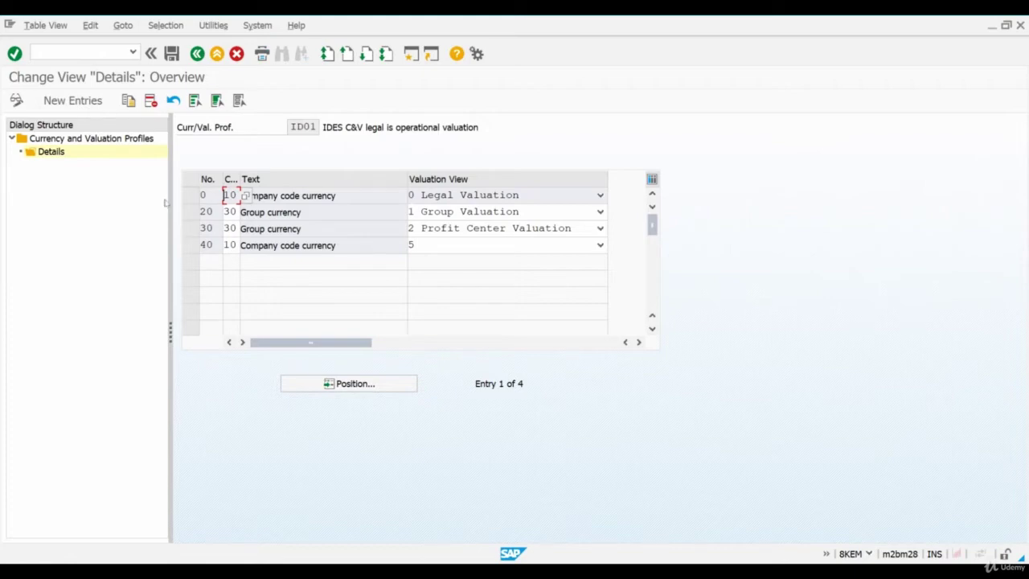
left_click(344, 194)
left_click(232, 195)
left_click(248, 194)
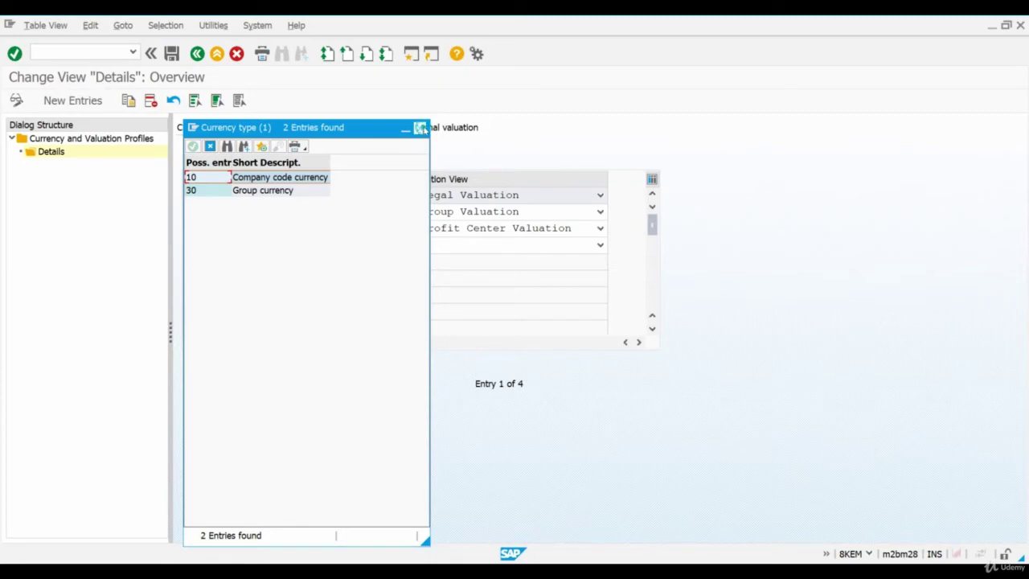
left_click(419, 128)
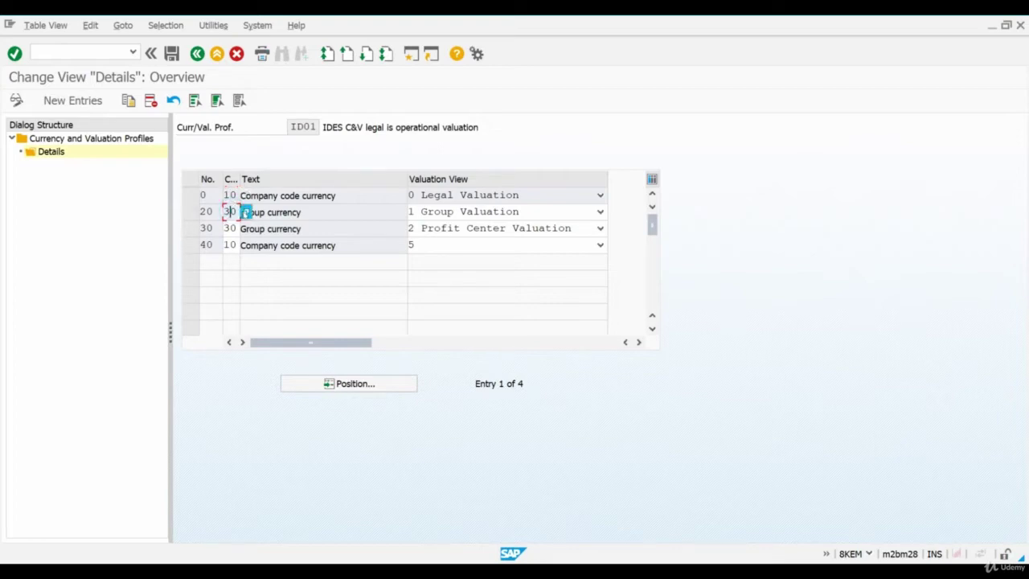
Step: Look up the possible currency types for entry 20 and view the blank new-entries table for profile ID01
double_click(250, 211)
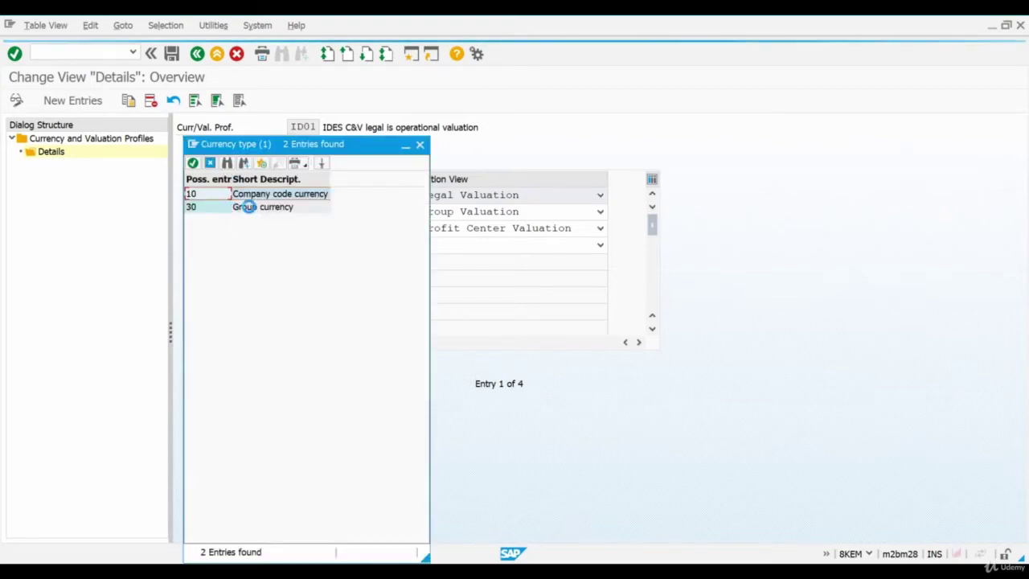
left_click(269, 207)
left_click(420, 144)
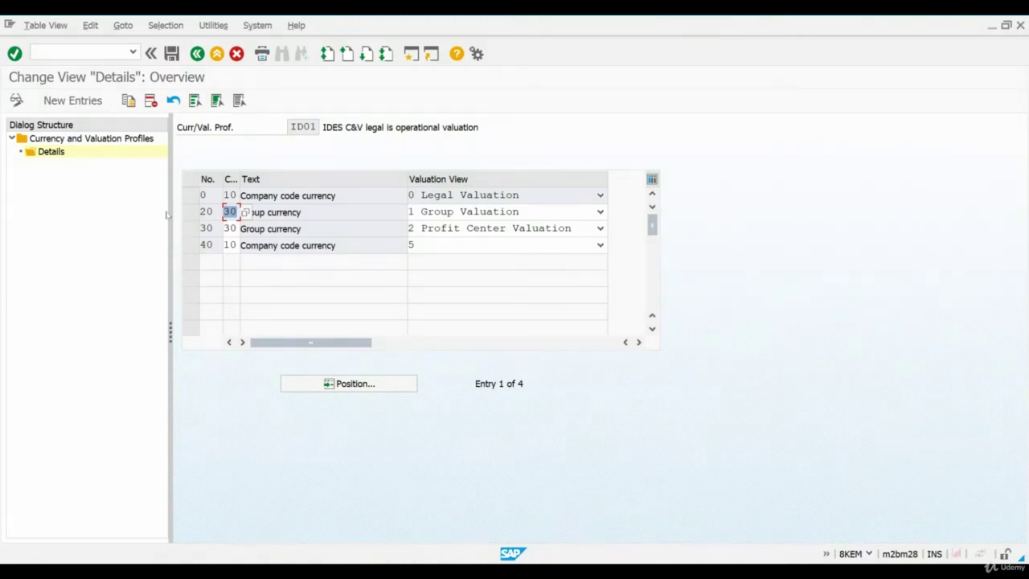
left_click(90, 103)
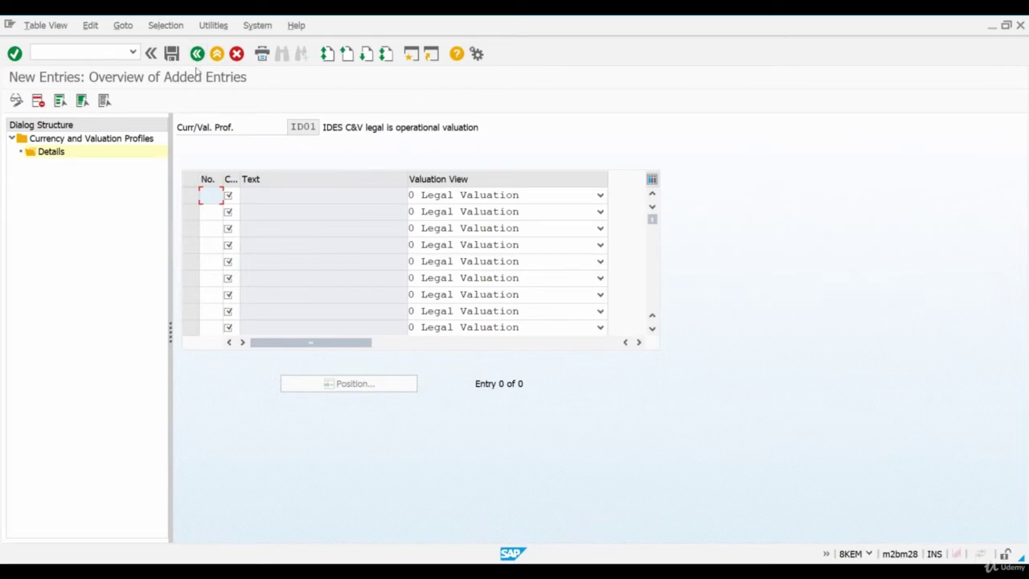
left_click(197, 53)
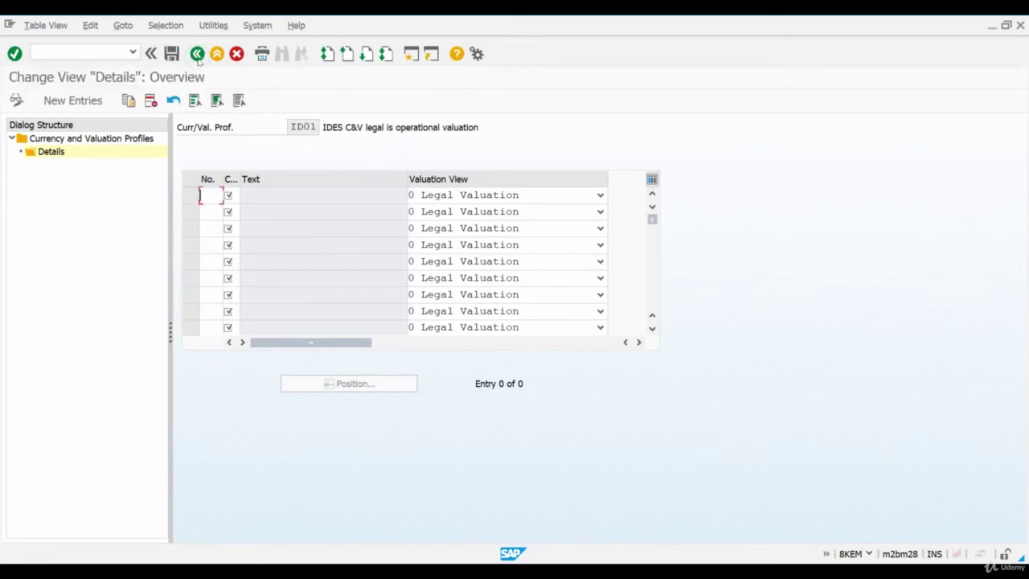
Step: Return to the implementation guide, open Assign Currency and Valuation Profile to Controlling Area, and select controlling area 2801
left_click(197, 53)
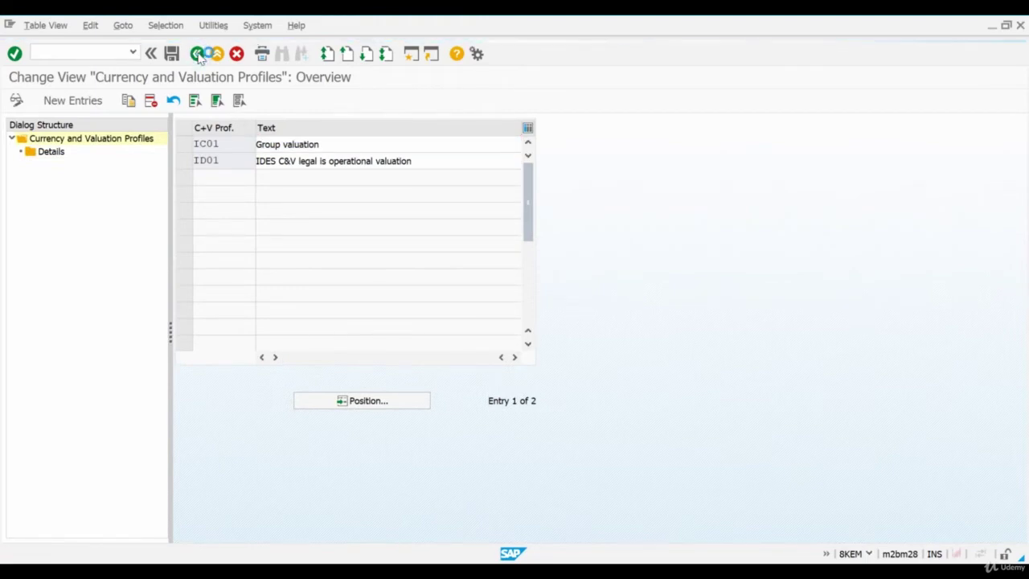
left_click(197, 53)
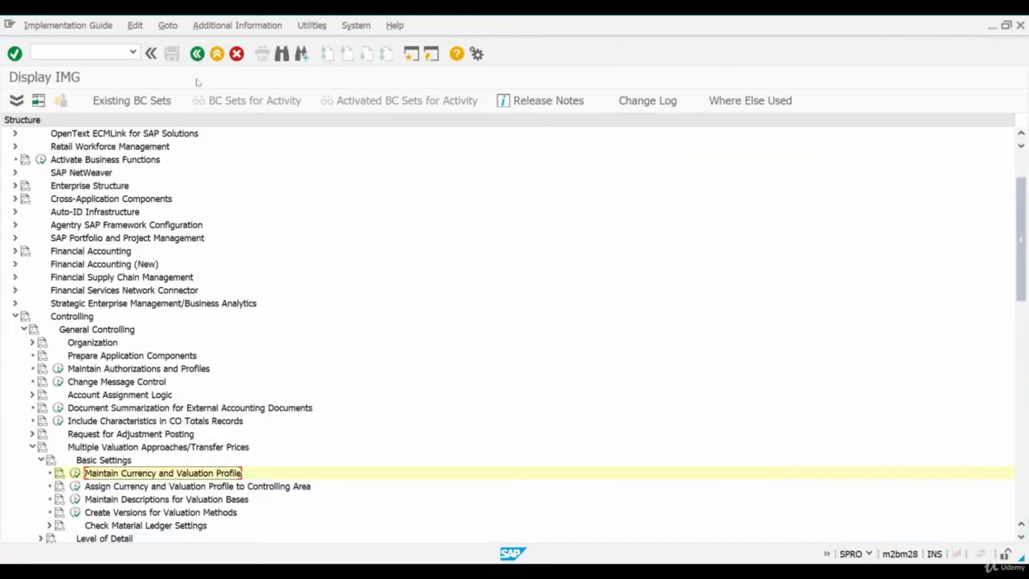
left_click(75, 486)
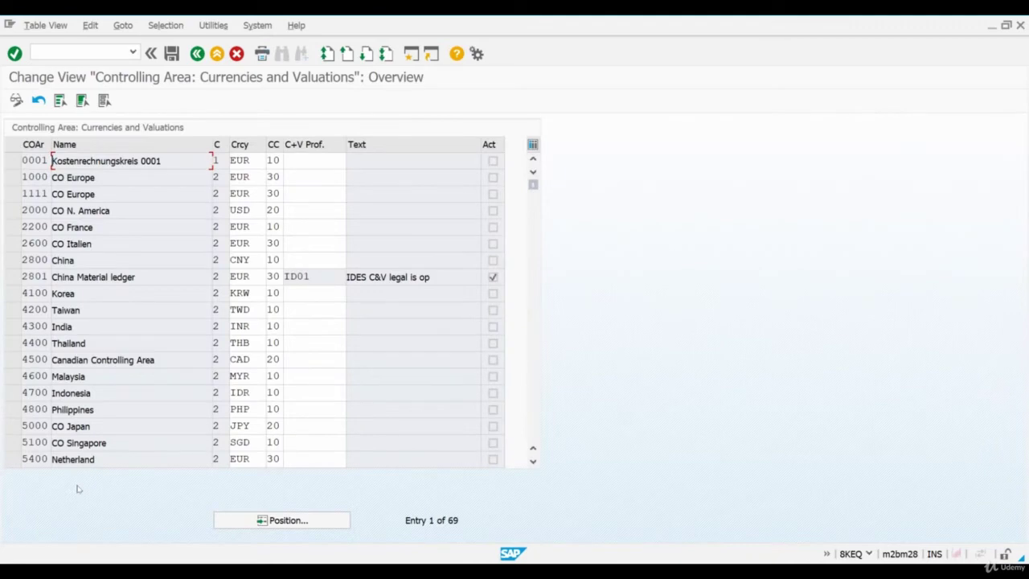
left_click(12, 277)
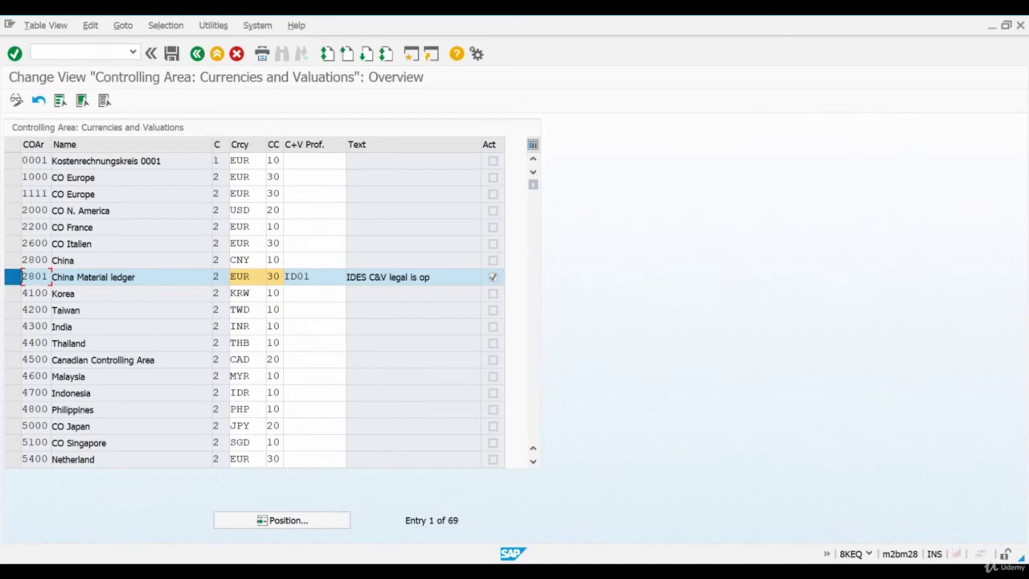
Step: Run transaction OB22 in a new session and display the additional local currency details of company code 2820, BestRun China Mat.Ledger
left_click(412, 57)
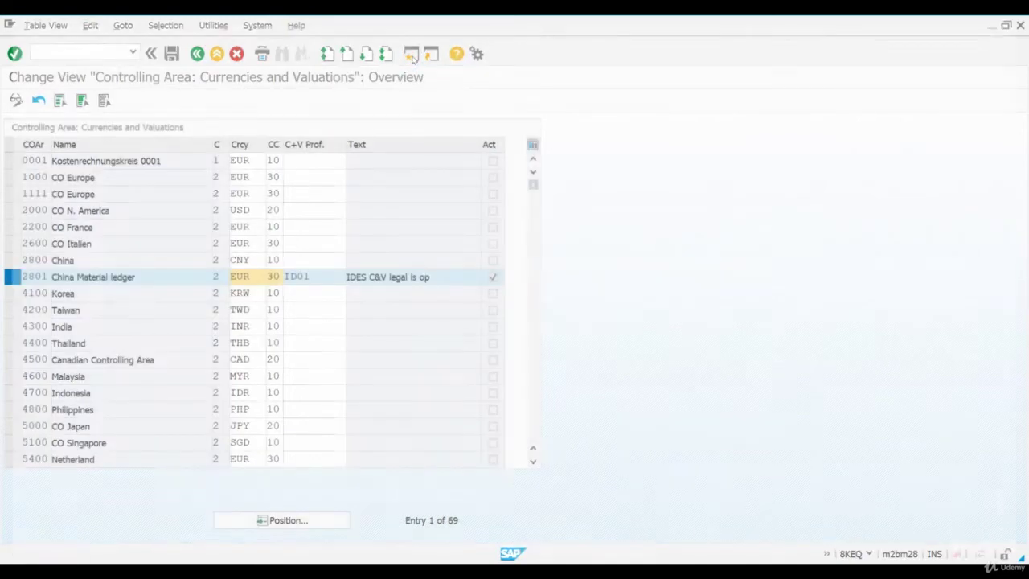
type("ob22")
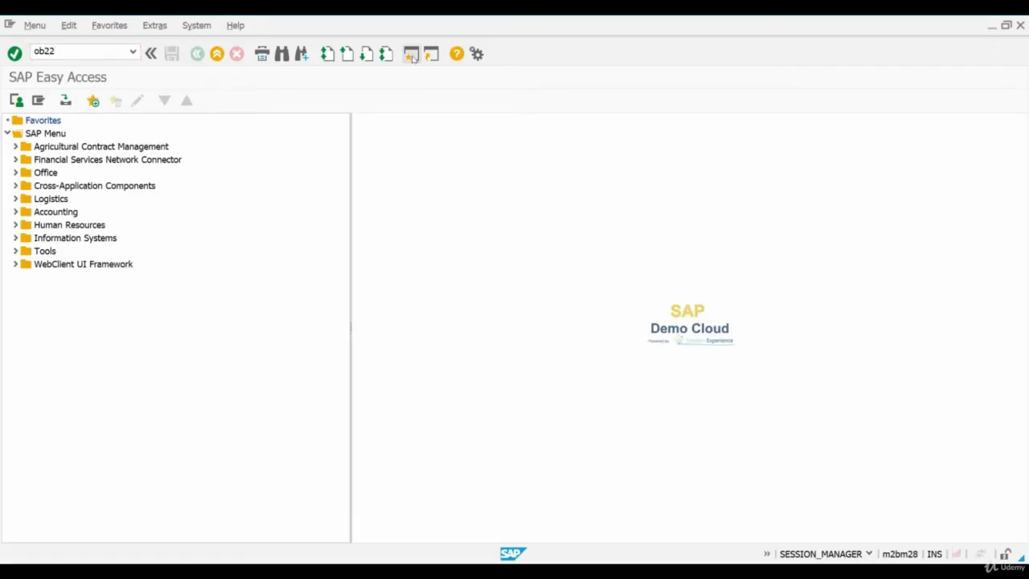
key("Return")
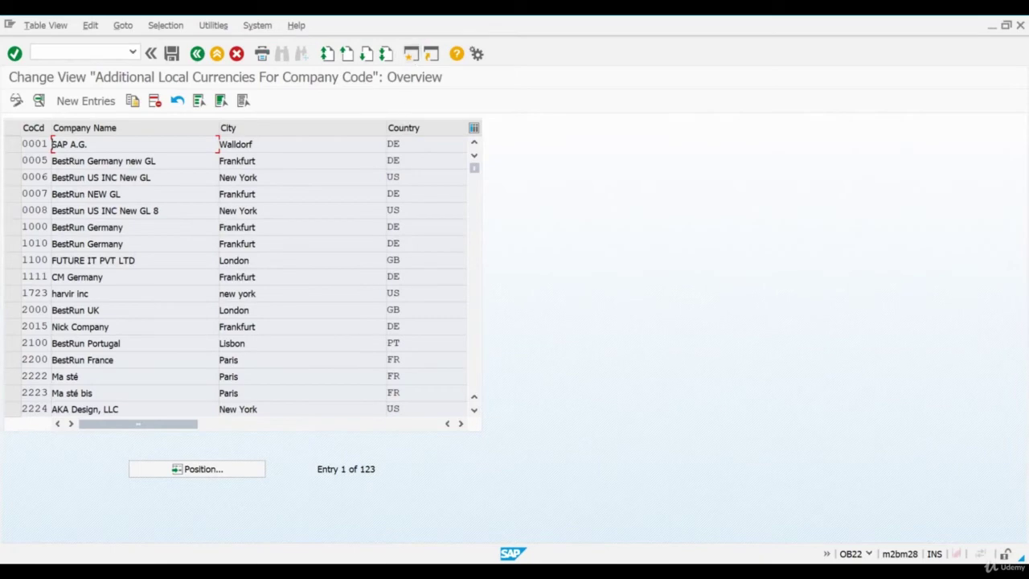
left_click(475, 342)
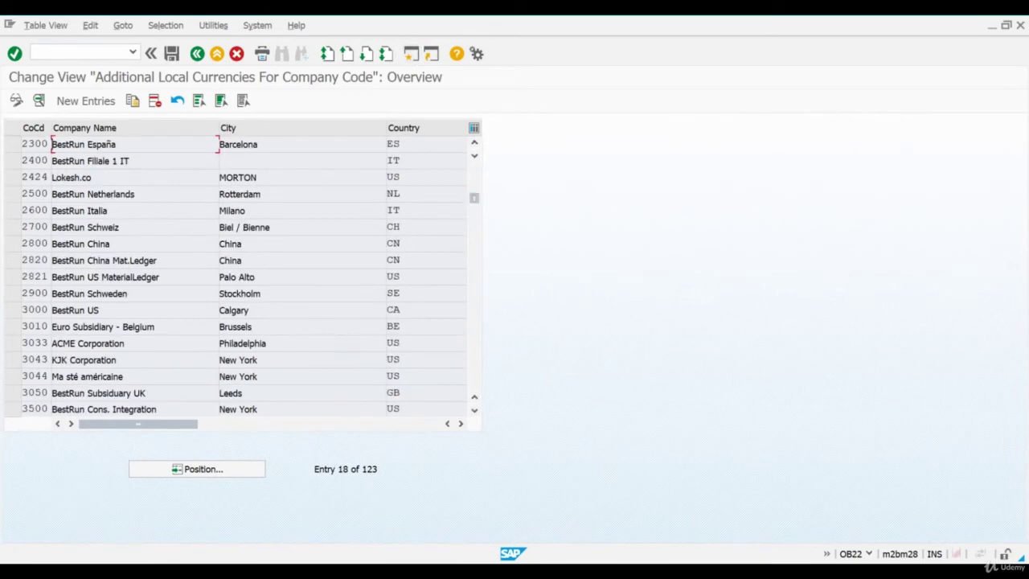
left_click(14, 260)
left_click(38, 101)
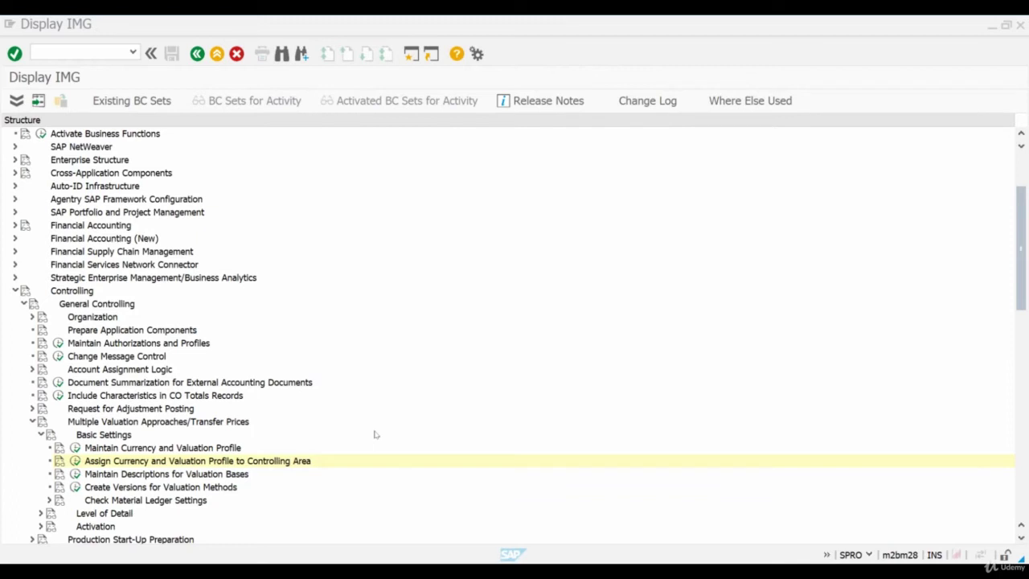
Step: Open Create Versions for Valuation Methods in the implementation guide and set the controlling area to 2801
left_click(75, 487)
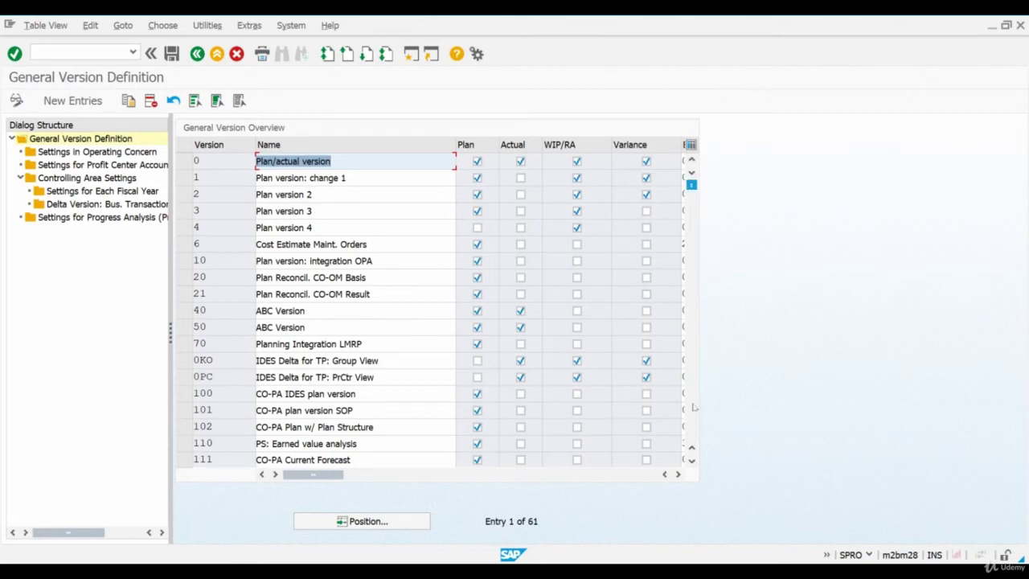
left_click(249, 25)
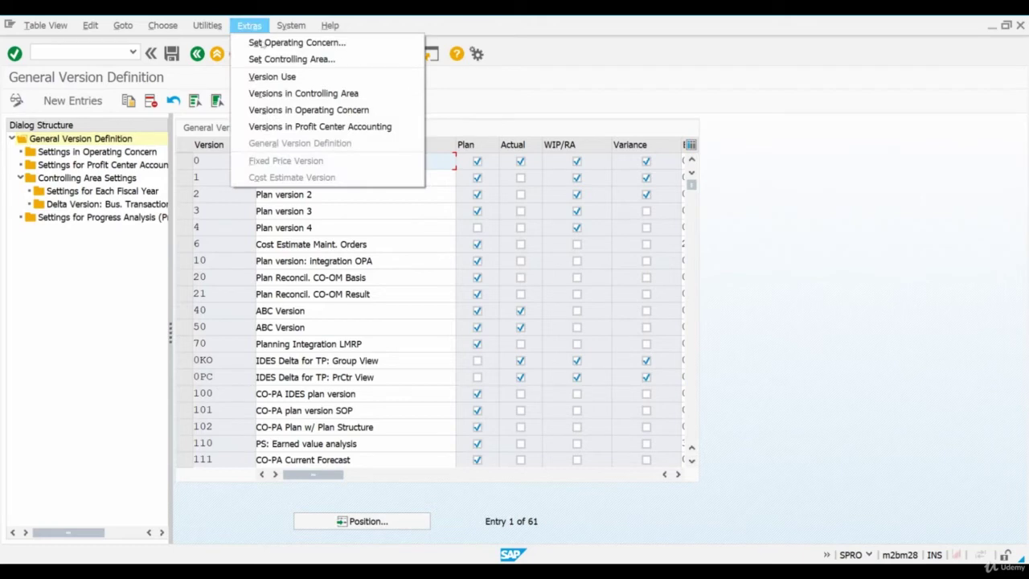
left_click(274, 60)
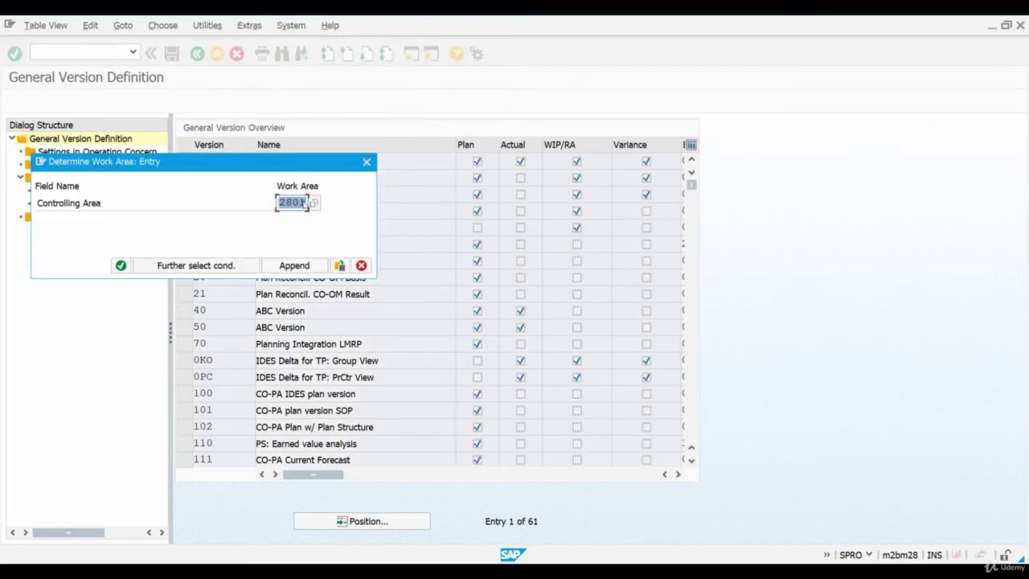
left_click(121, 265)
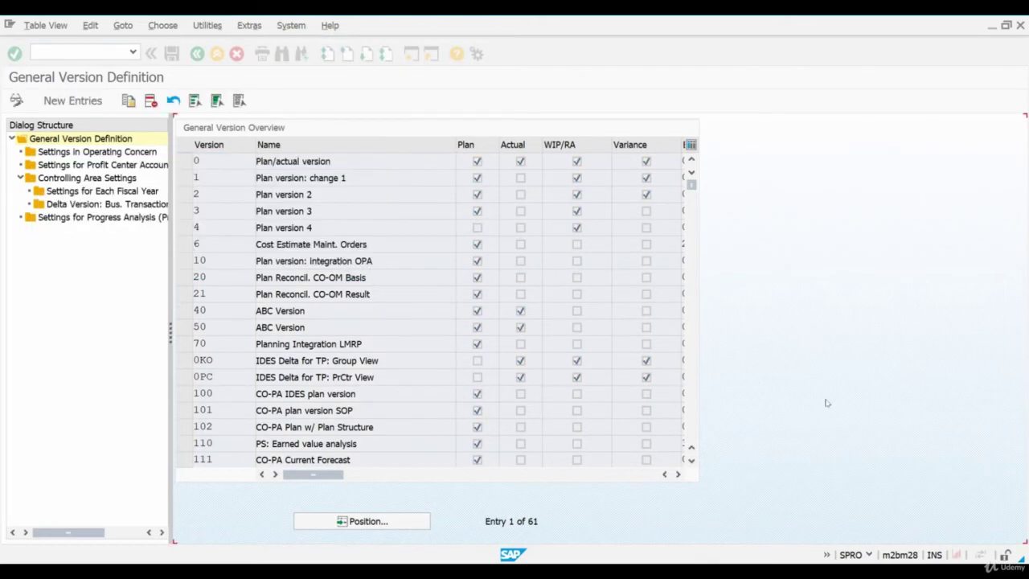
Step: Find version V1 Group Valuation in the general version overview and display its controlling area settings
left_click(688, 414)
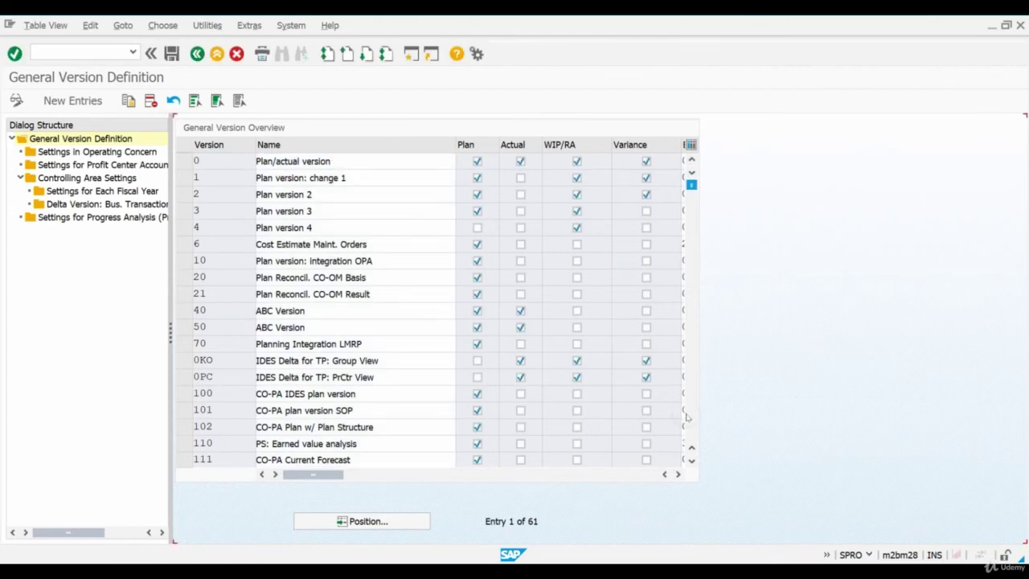
left_click(688, 415)
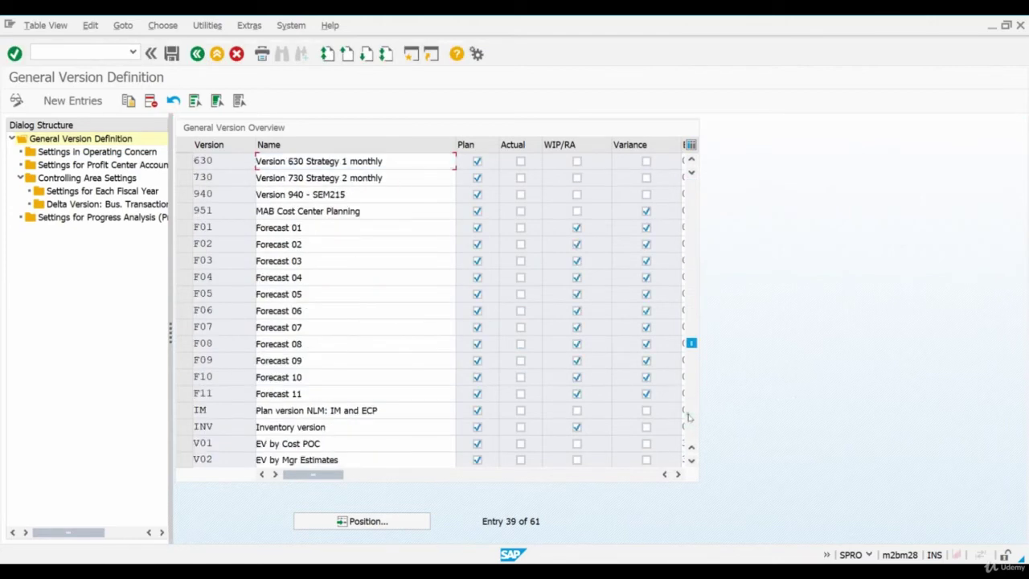
left_click(687, 416)
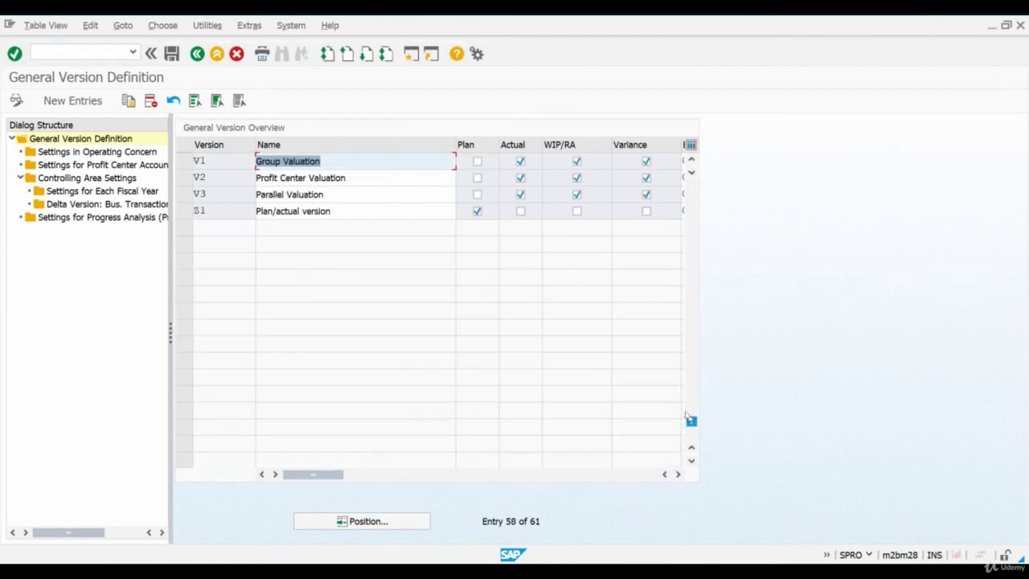
left_click(186, 160)
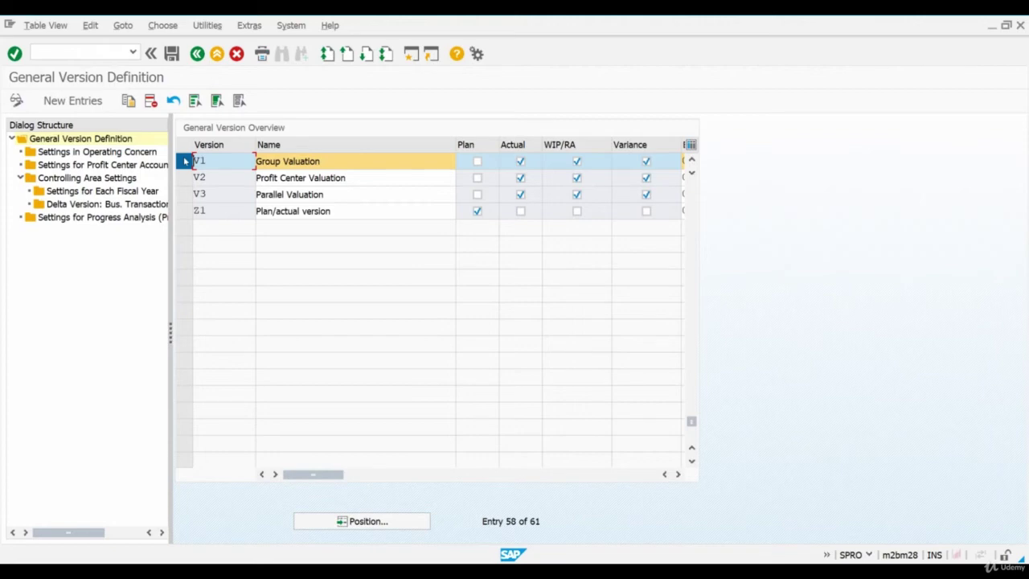
left_click(123, 179)
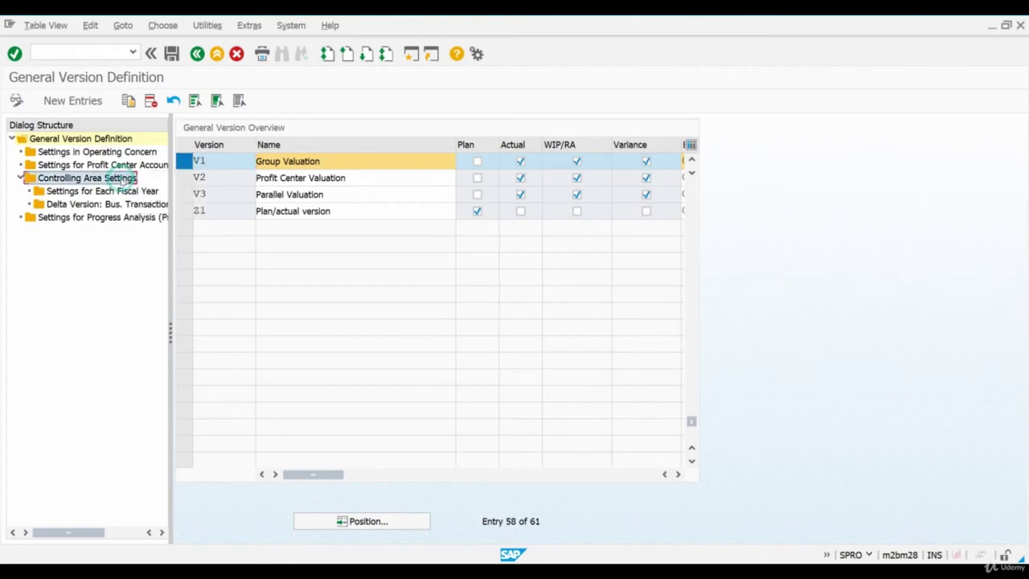
double_click(125, 178)
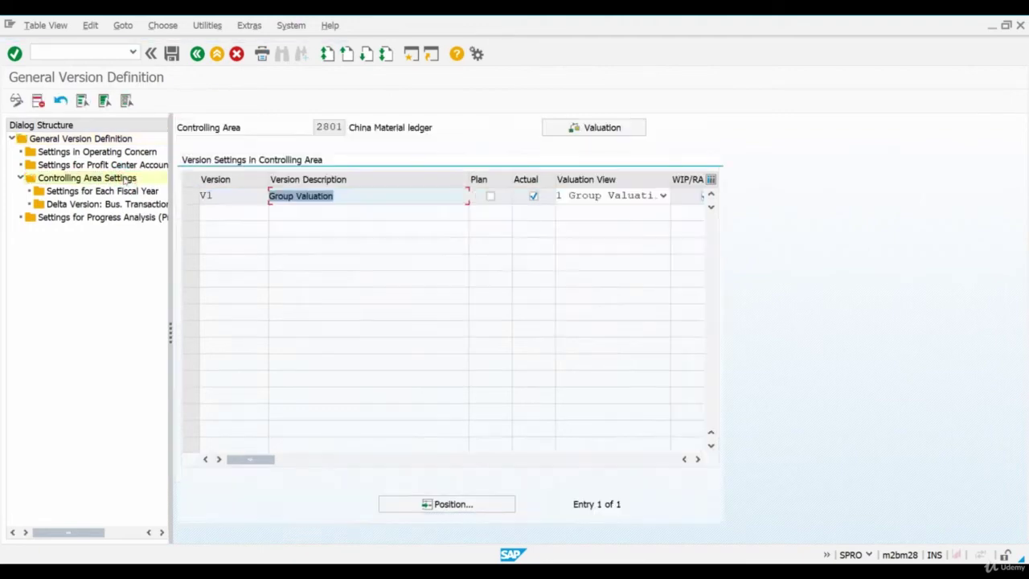
Step: Select version V1 in controlling area 2801 and check the version assignments for multiple valuation
left_click(190, 197)
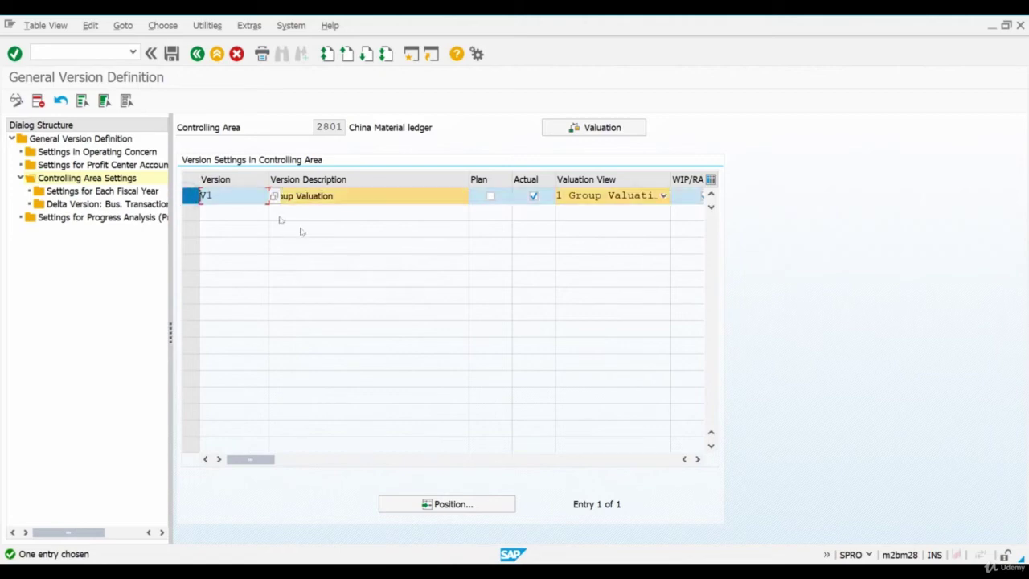
left_click(615, 128)
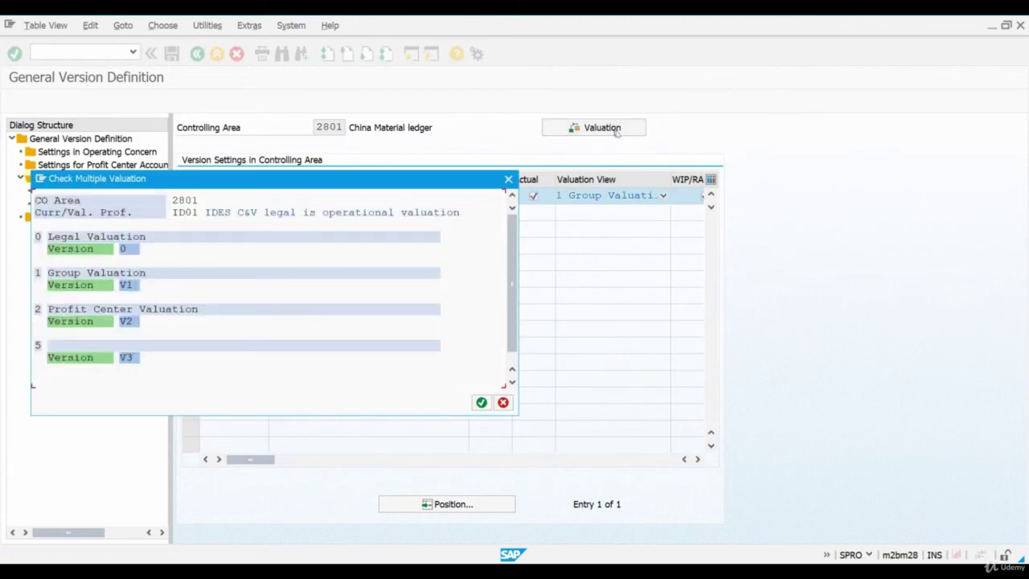
left_click(482, 401)
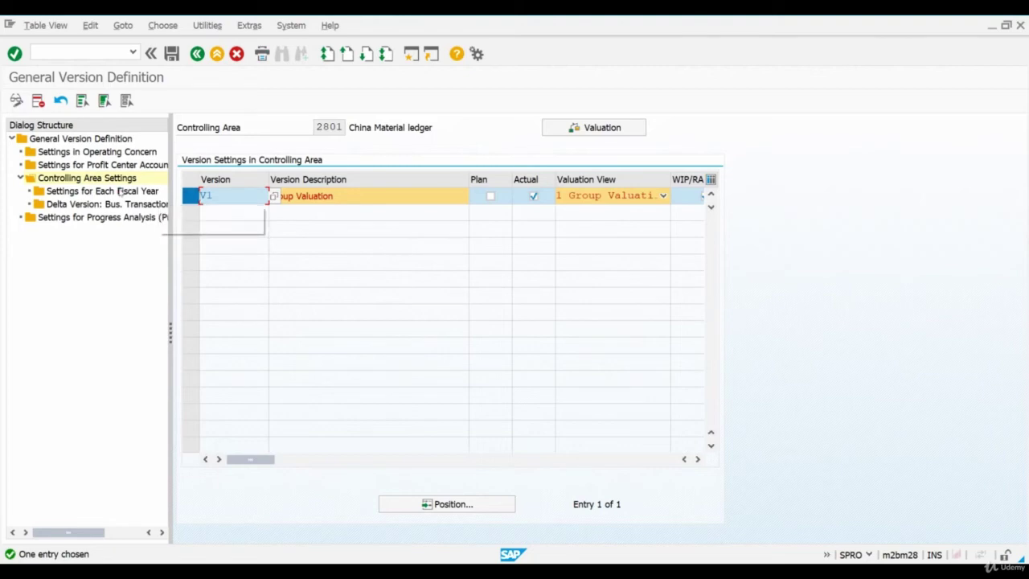
Step: Review the planning and price calculation settings of version V1 for fiscal year 2019, and return to the general version overview
left_click(103, 193)
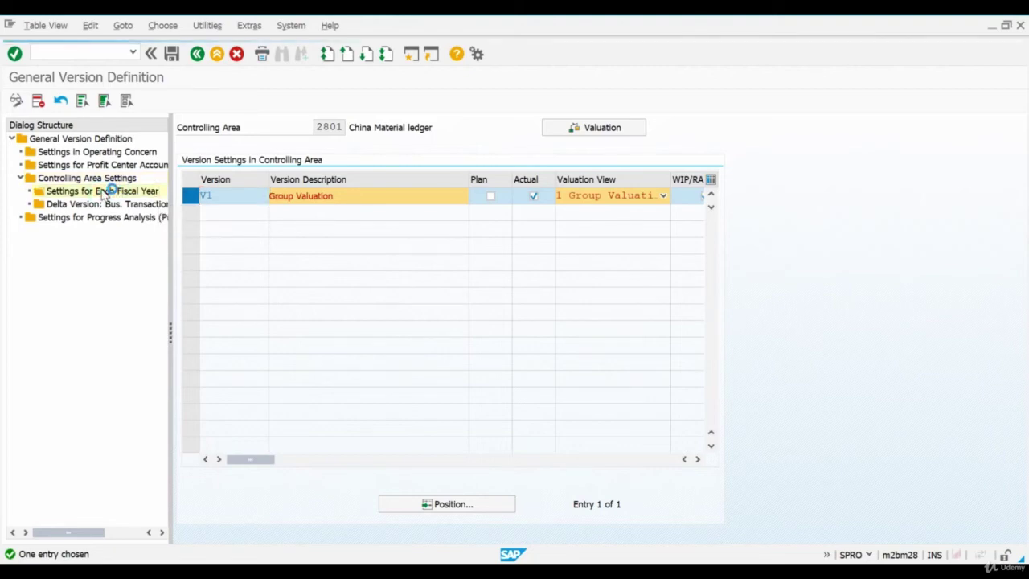
left_click(103, 194)
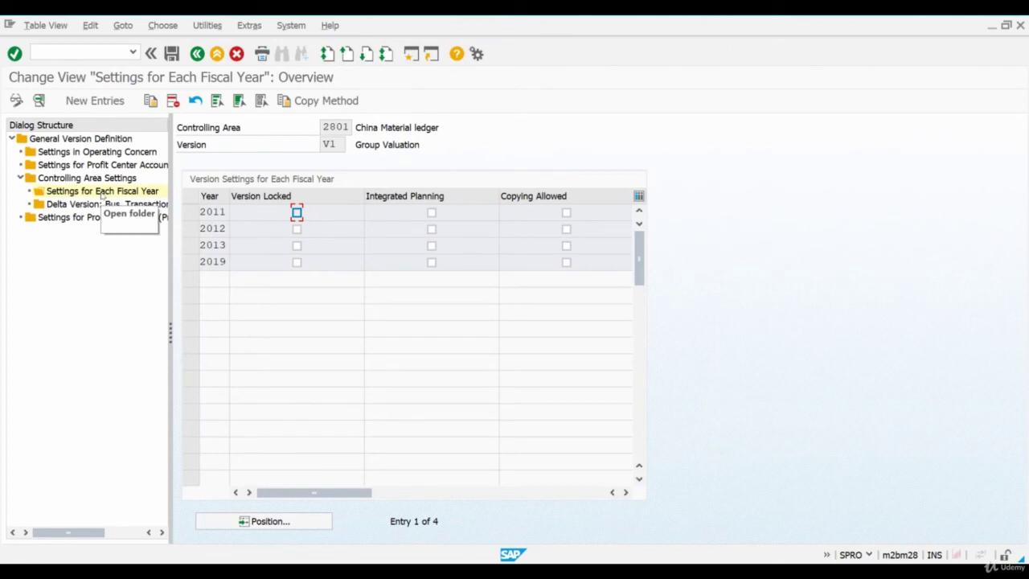
left_click(191, 264)
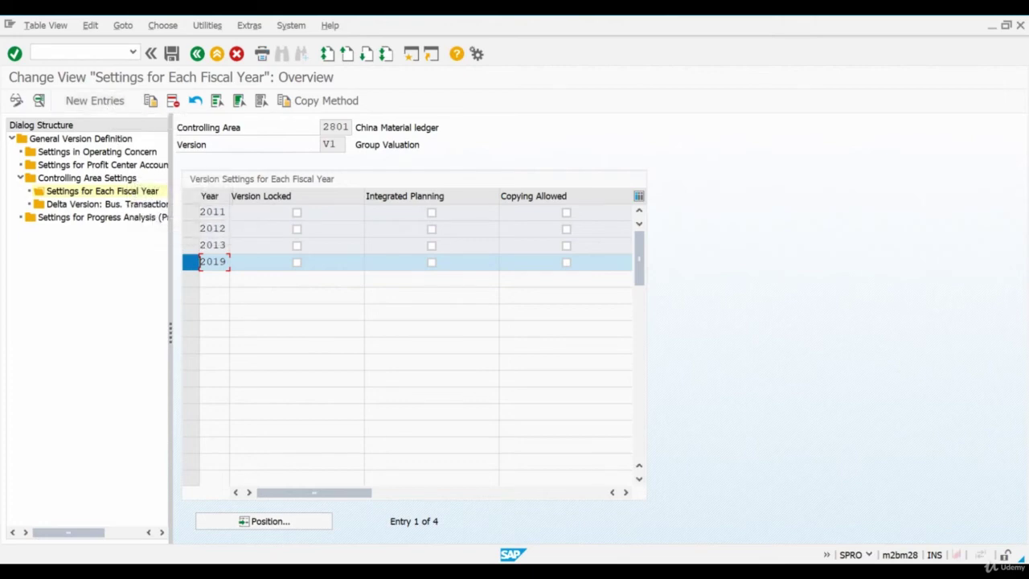
double_click(220, 267)
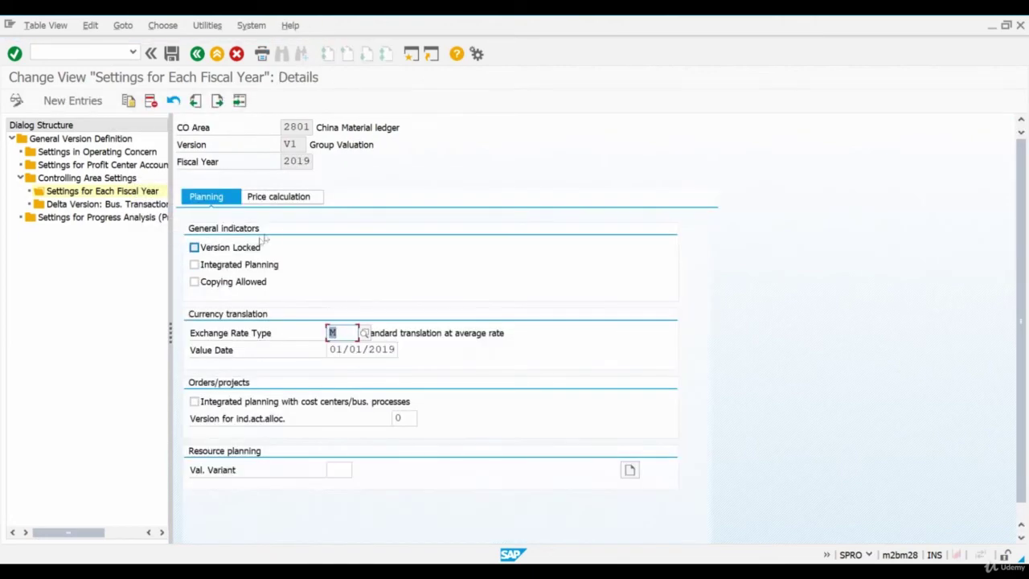
left_click(291, 197)
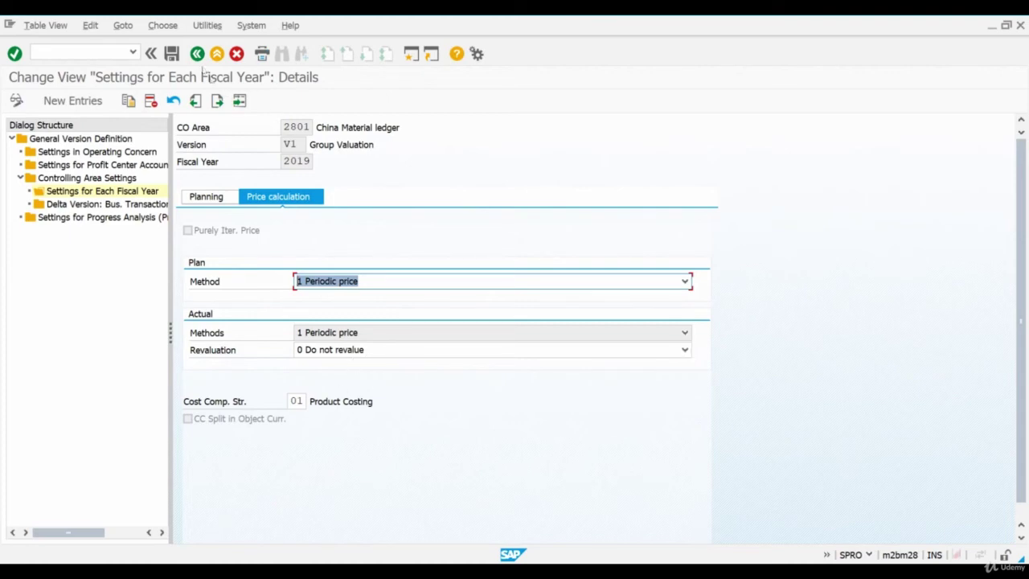
left_click(197, 54)
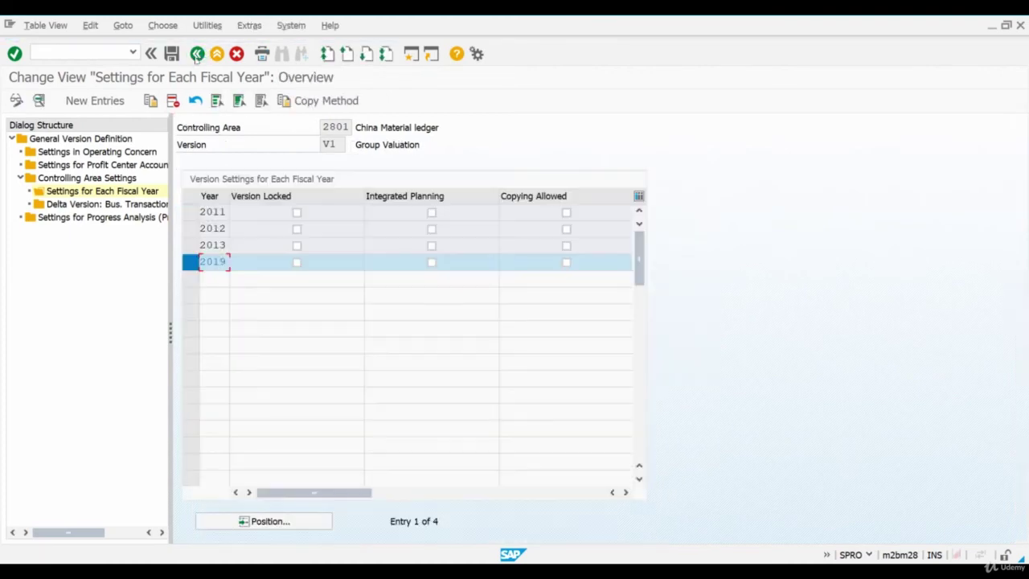
left_click(197, 54)
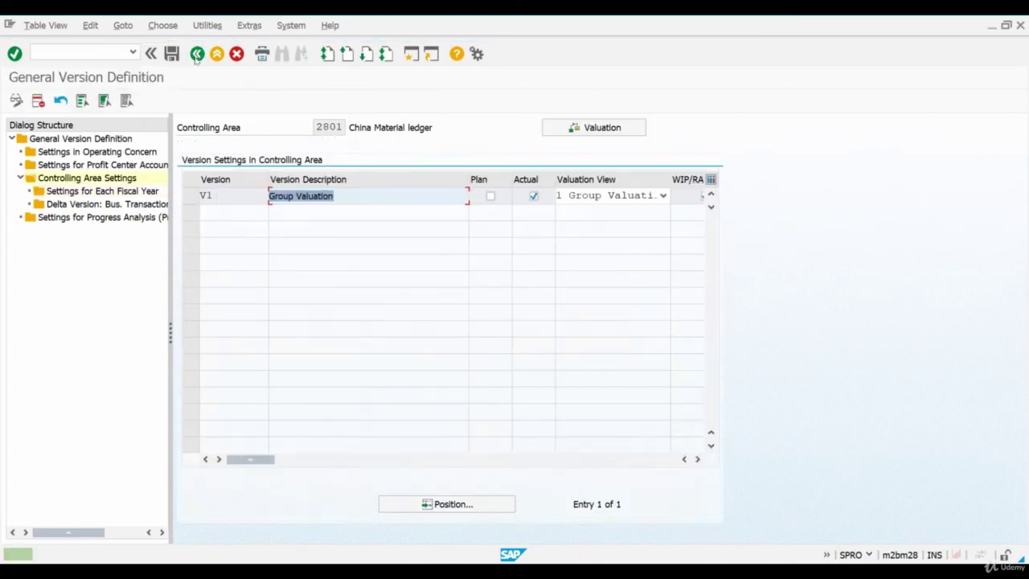
left_click(201, 54)
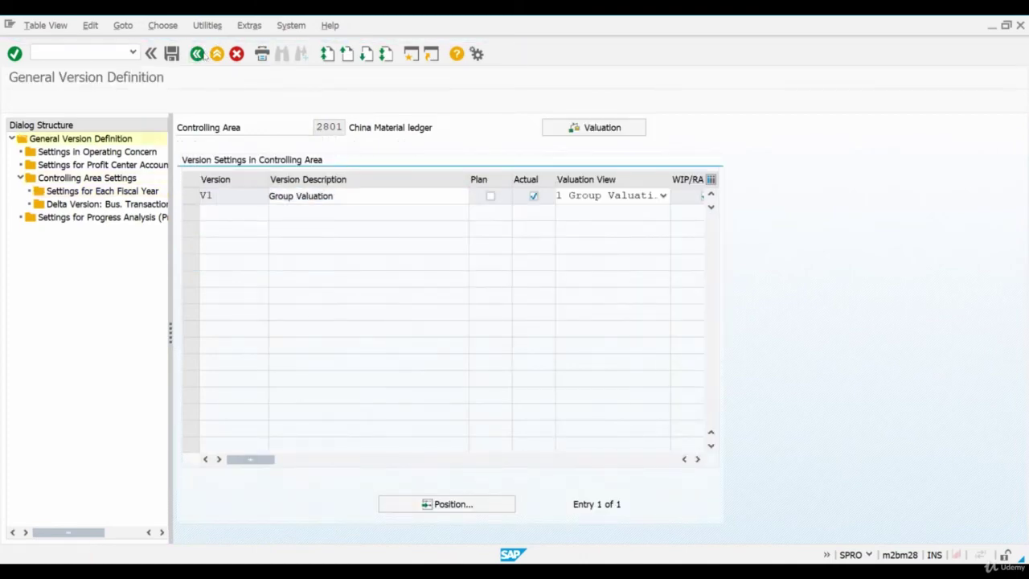
Step: Review the controlling area settings and 2019 price calculation of version V2 Profit Center Valuation, including its cost component structure, and return to the version overview
left_click(184, 177)
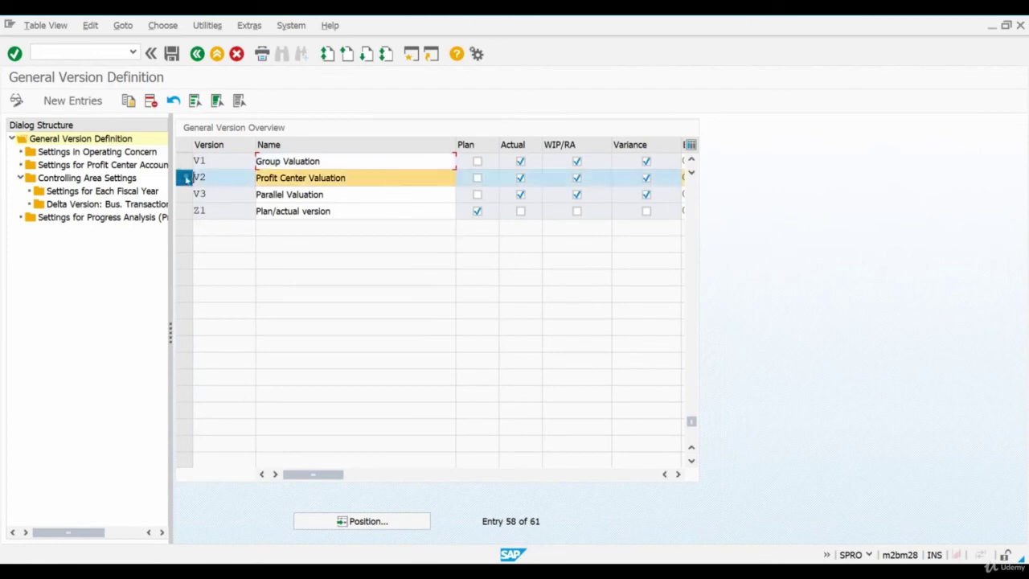
double_click(111, 179)
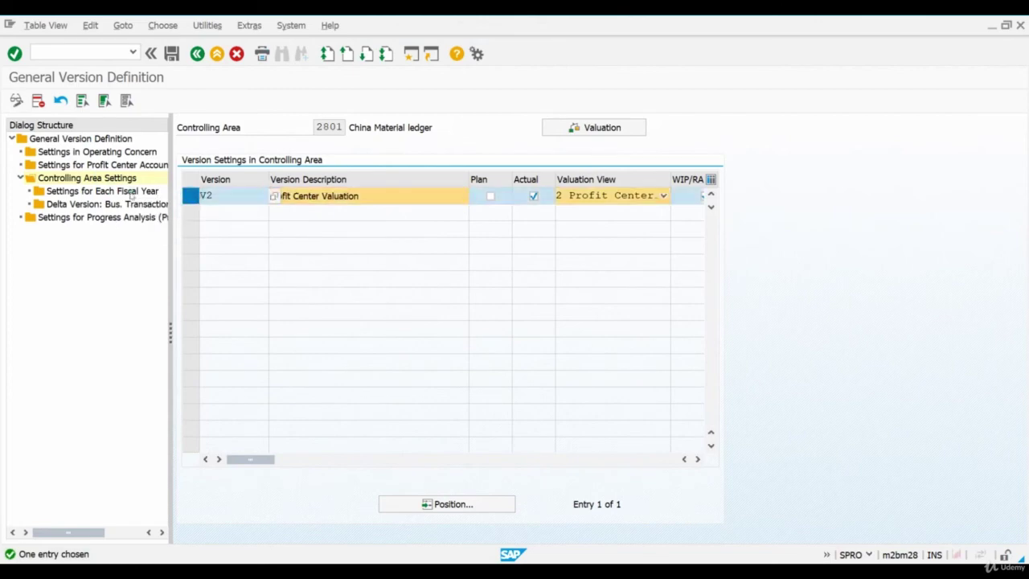
double_click(131, 192)
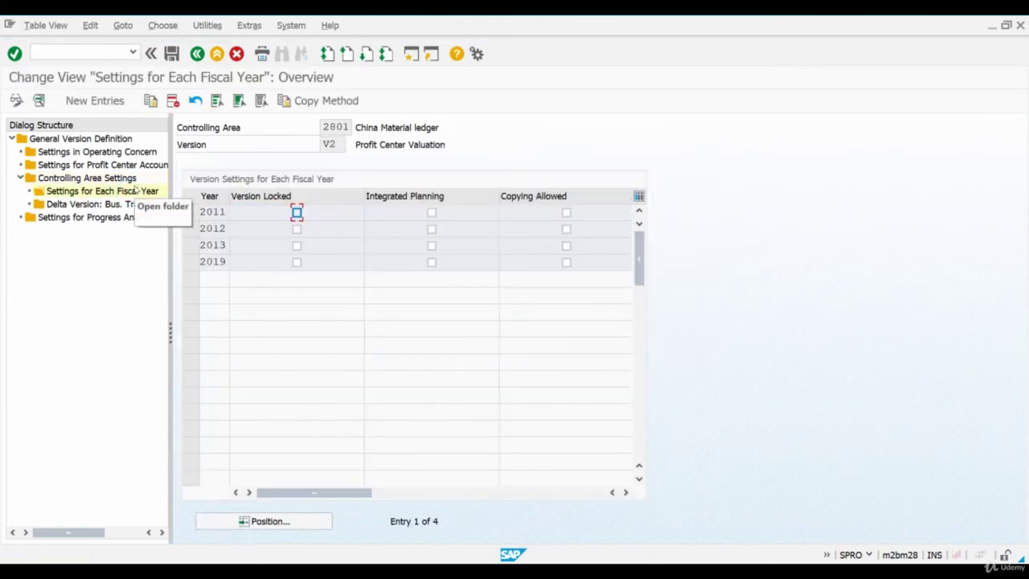
left_click(190, 262)
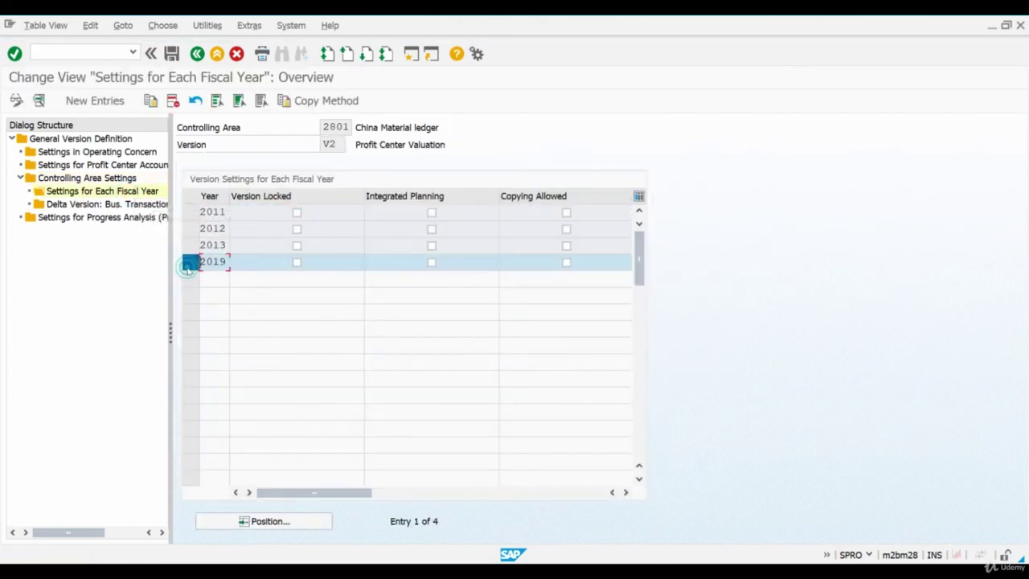
left_click(213, 263)
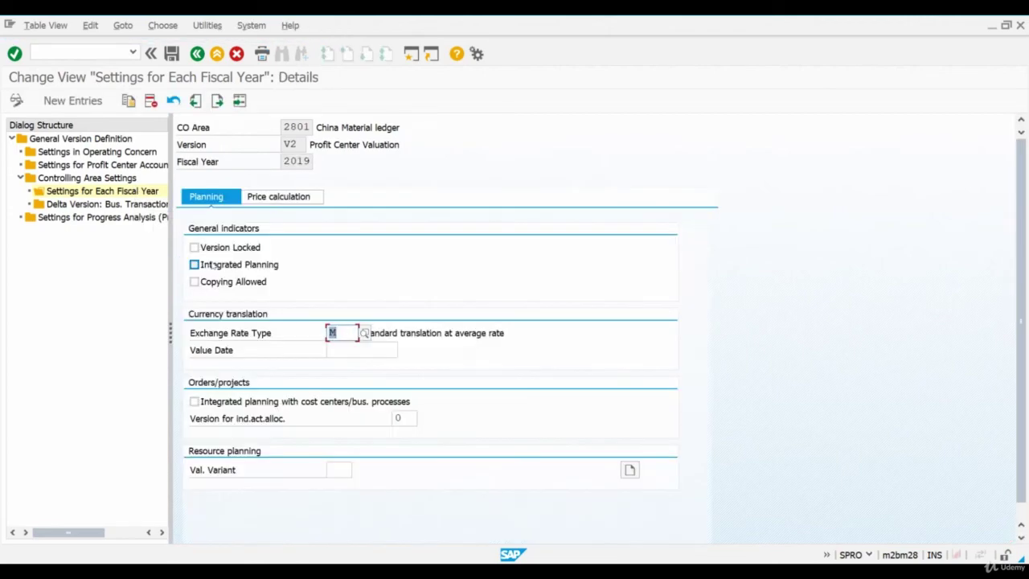
left_click(288, 198)
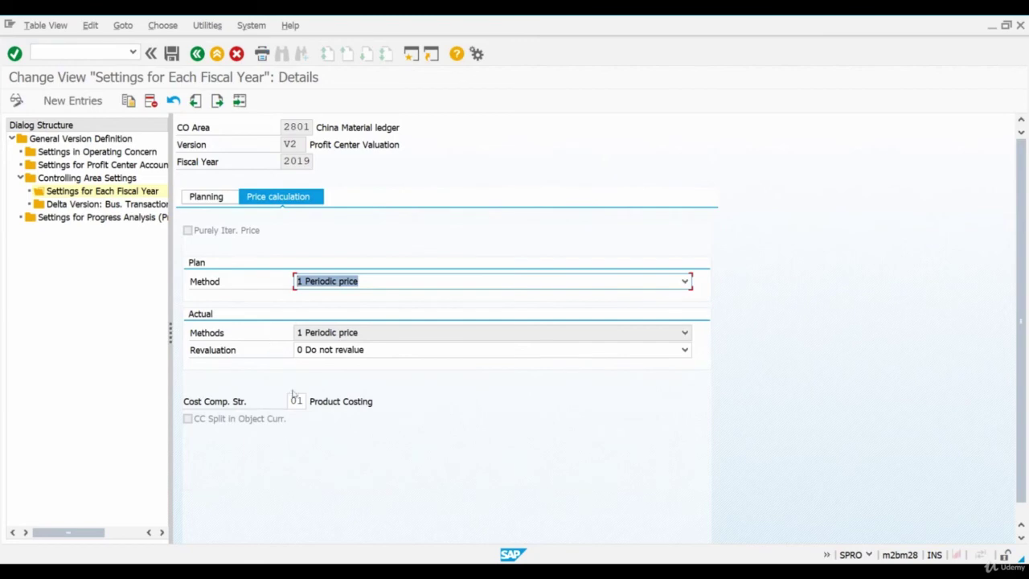
left_click(294, 401)
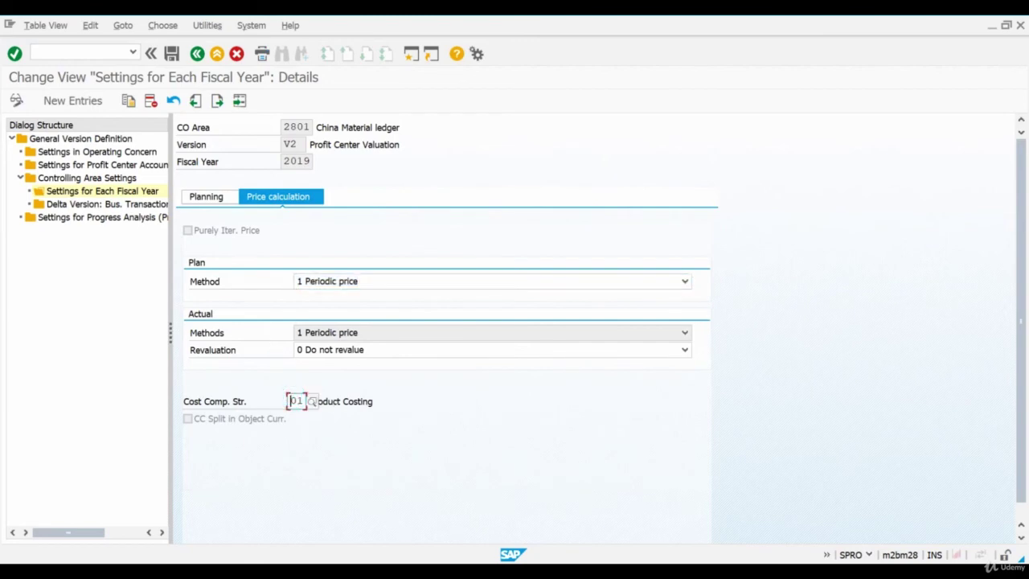
left_click(197, 53)
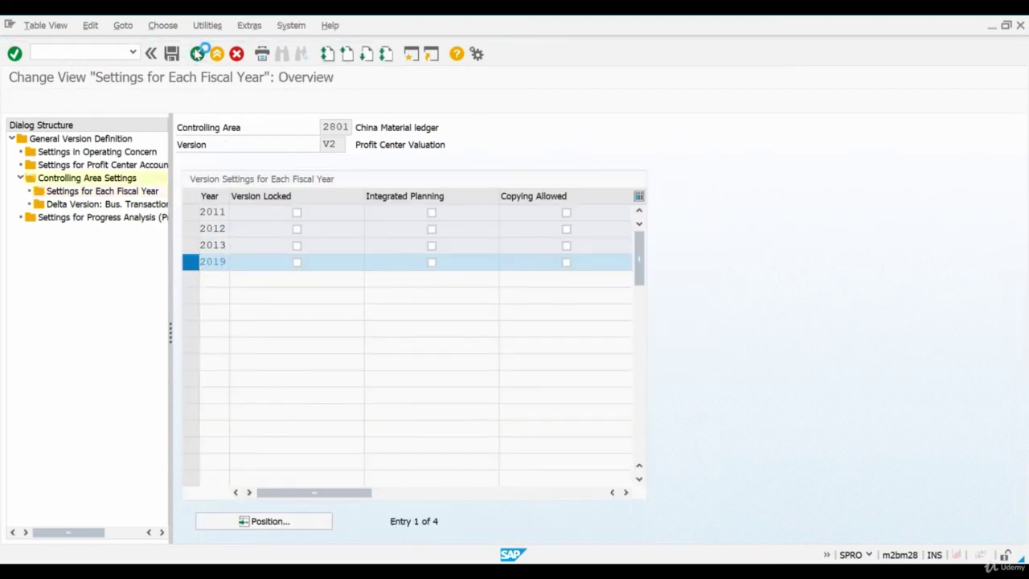
left_click(196, 53)
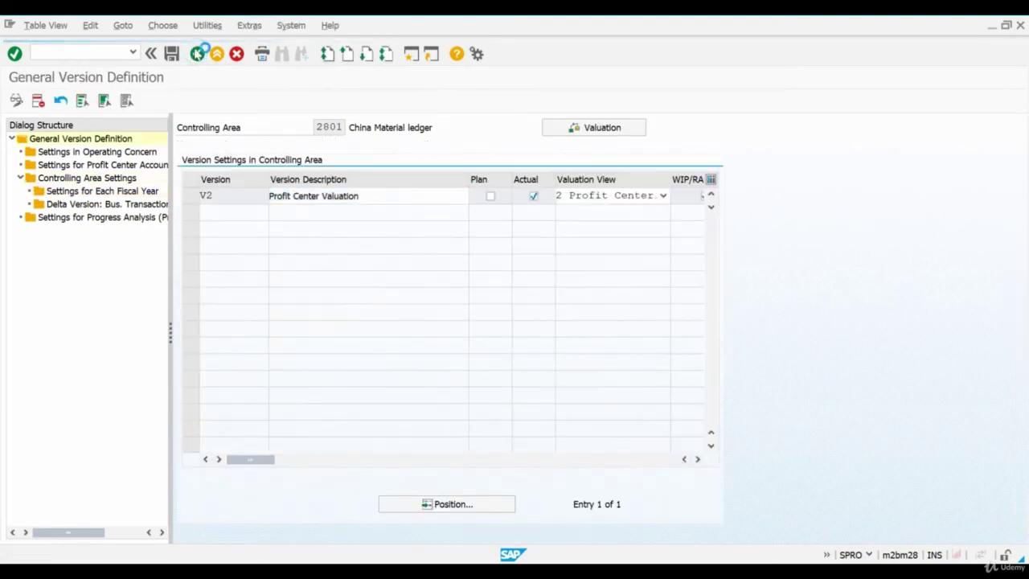
left_click(197, 53)
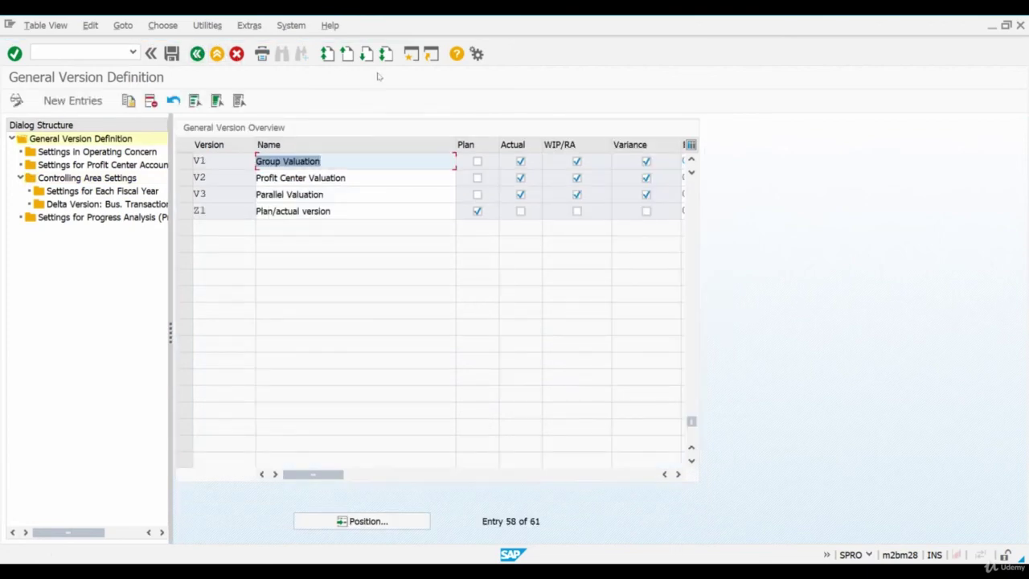
Step: Run transaction OKYW in the same session to display the additional cost component splits in controlling area currency
left_click(119, 53)
type("/")
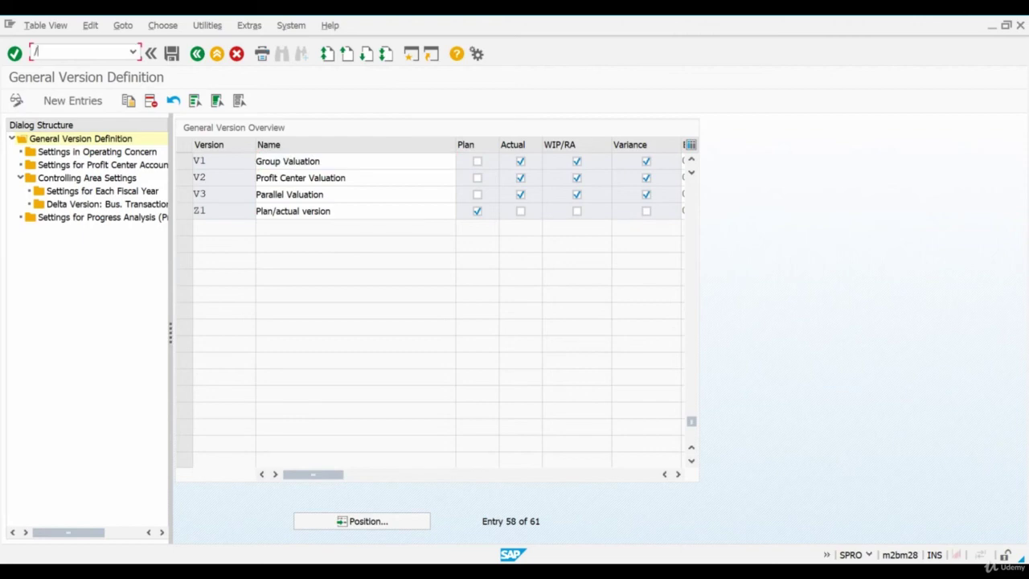
type("nokyw")
key("Return")
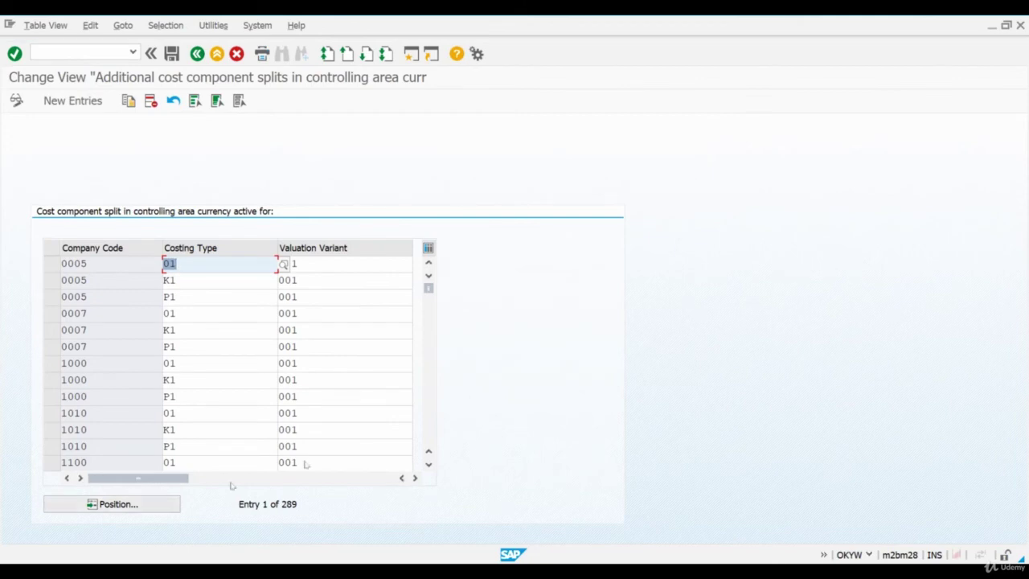
Step: Find and mark the company code 2820 entries for costing types 01, K1 and P1, and examine the costing type of the 01 entry
left_click(428, 425)
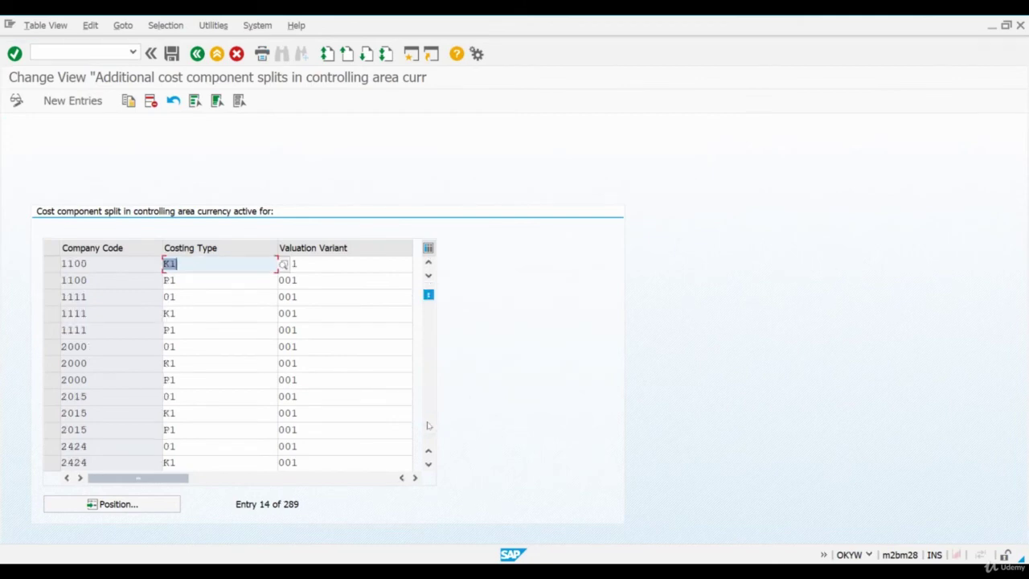
left_click(428, 425)
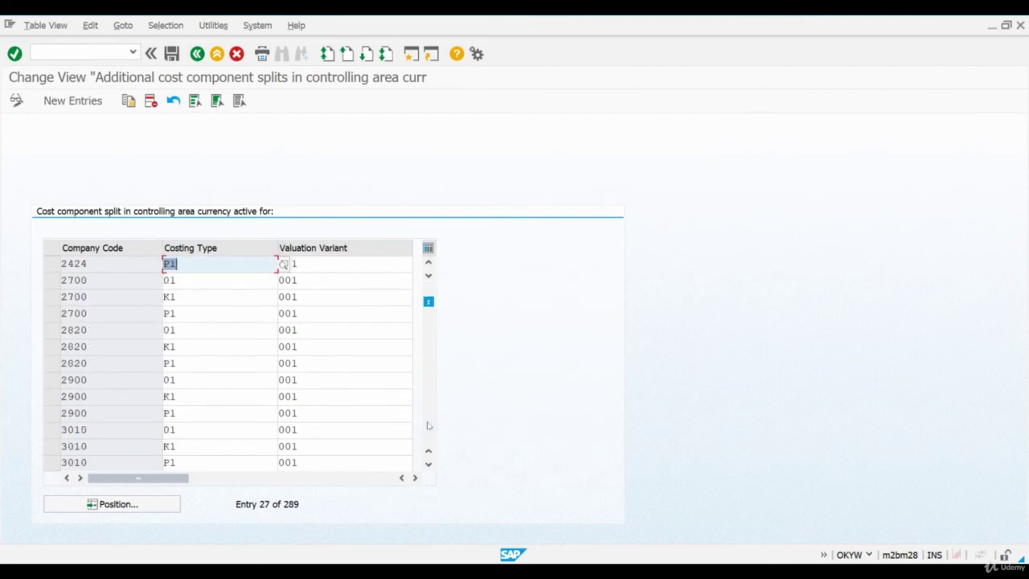
left_click(48, 331)
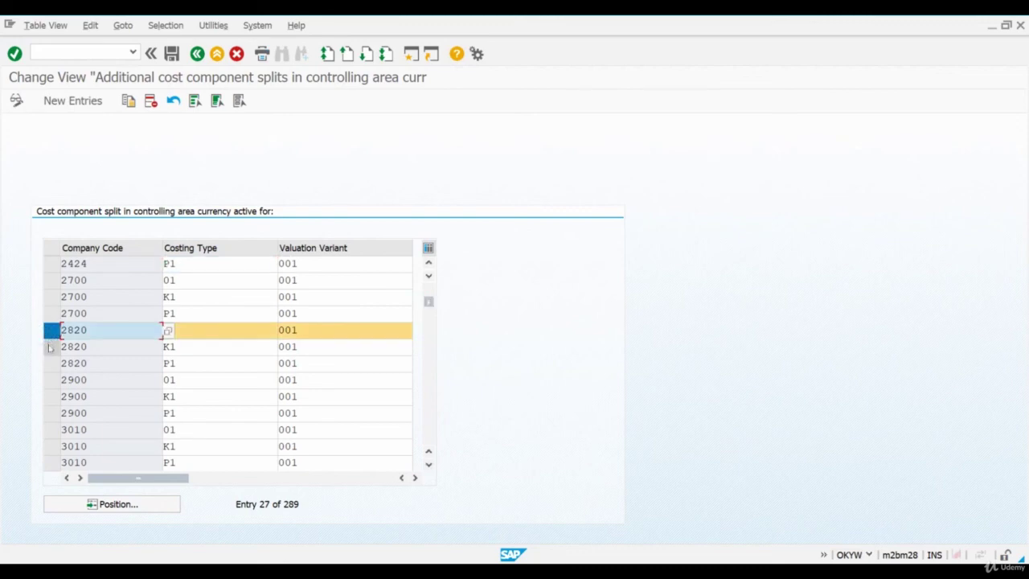
left_click(49, 346)
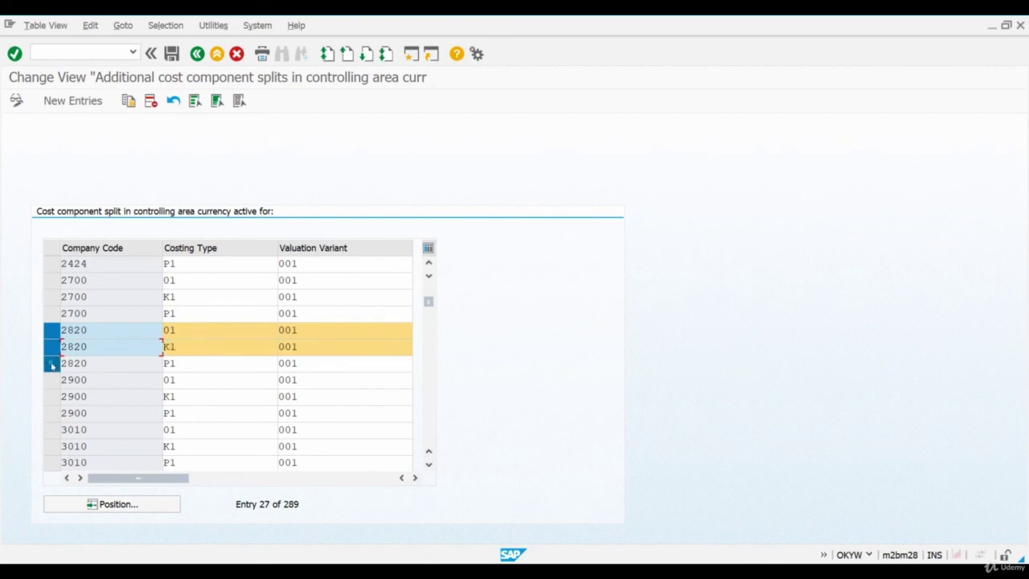
left_click(51, 363)
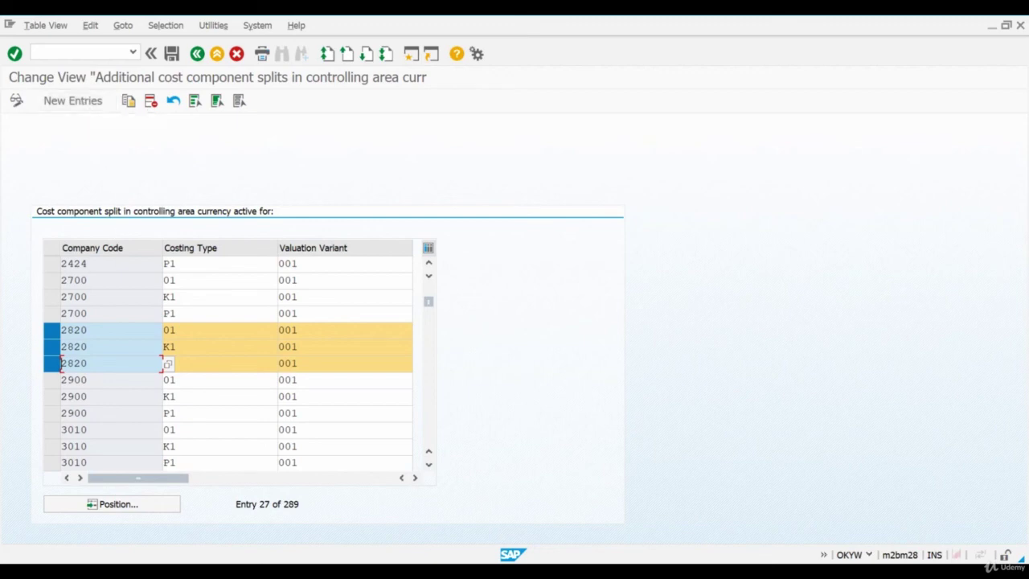
left_click(109, 330)
left_click(198, 332)
type("01")
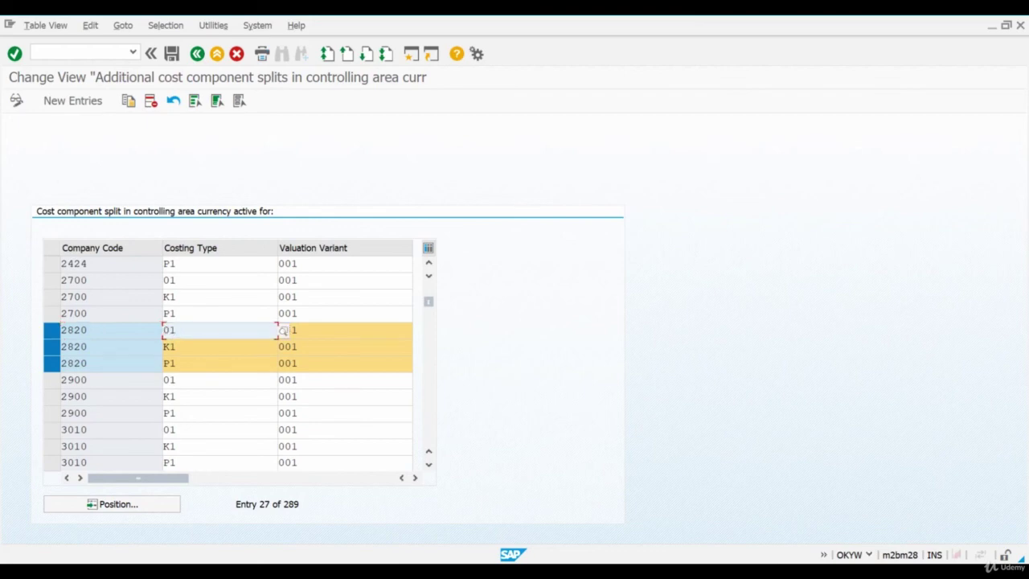